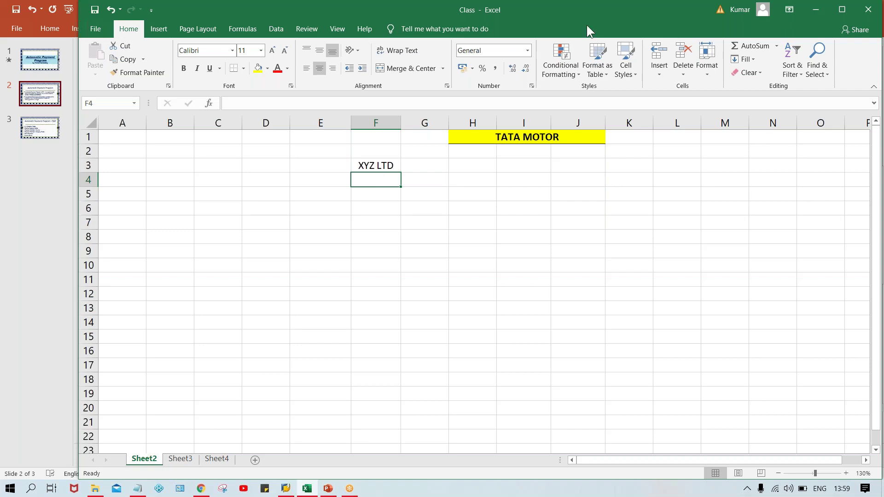
Step: Enter the amounts 4000, 5000, 2000, 6000 and 7000 in cells F4 to F8 under the XYZ LTD header
double_click(589, 5)
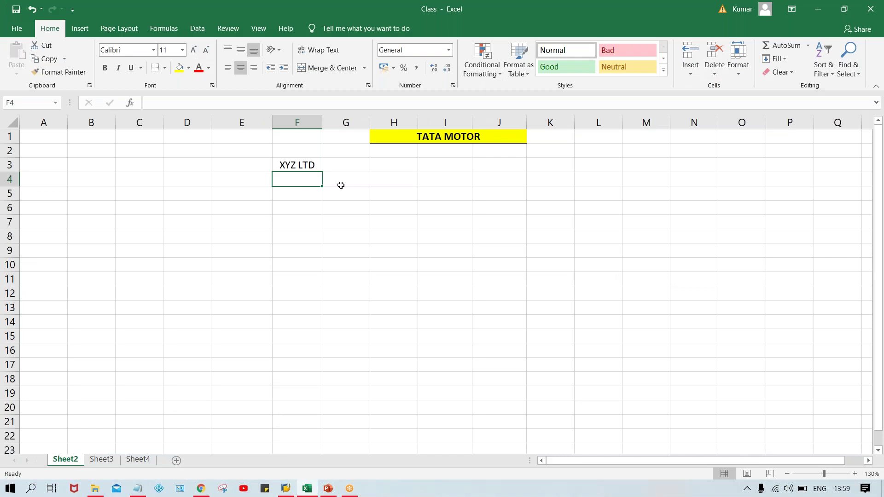
text(4000)
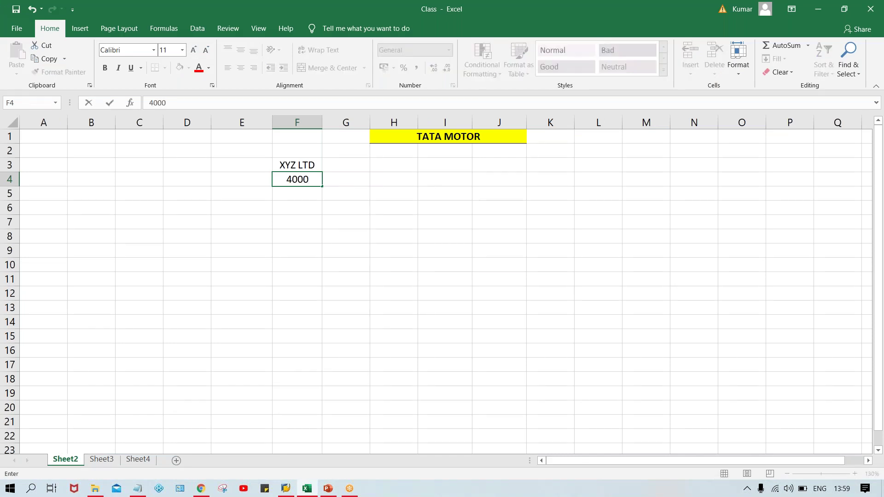
key(Return)
text(5000)
key(Return)
text(2000)
key(Return)
text(6000)
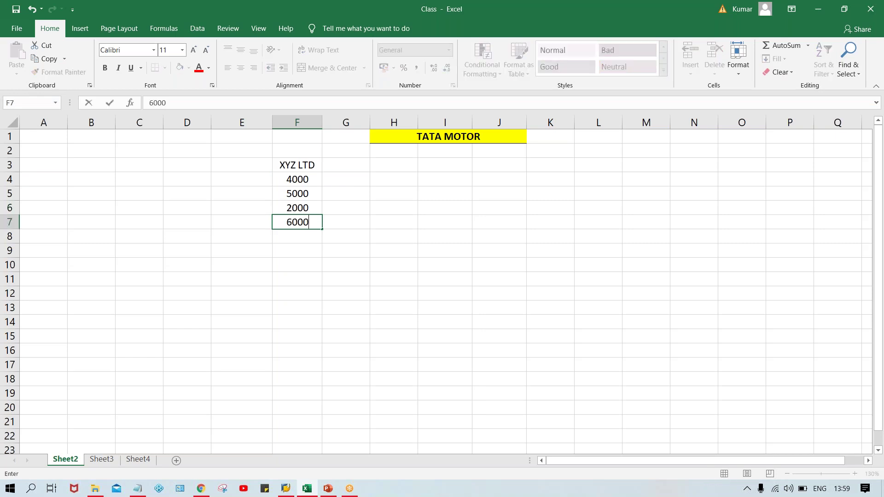
key(Return)
text(7000)
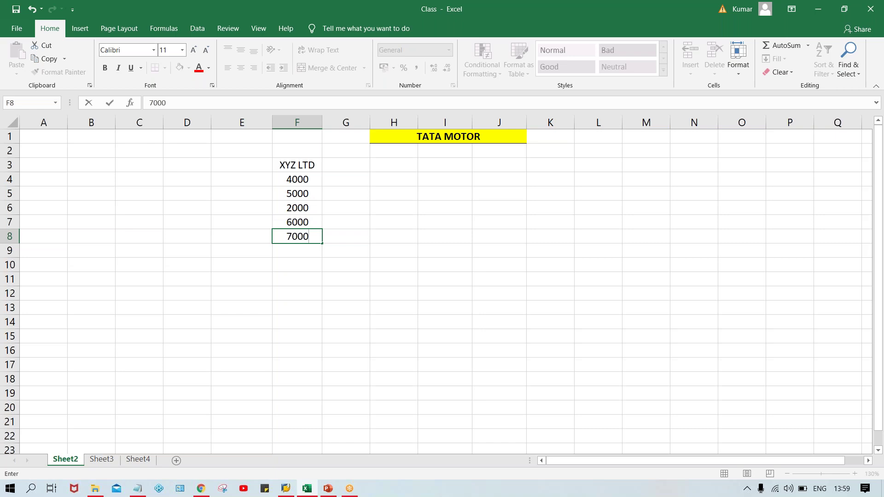
key(Return)
Step: Continue the XYZ LTD column with 1000, 2000, 3000, 7000, 6500 and 4500 in cells F9 to F14
text(1000)
key(Return)
text(2000)
key(Return)
text(3000)
key(Return)
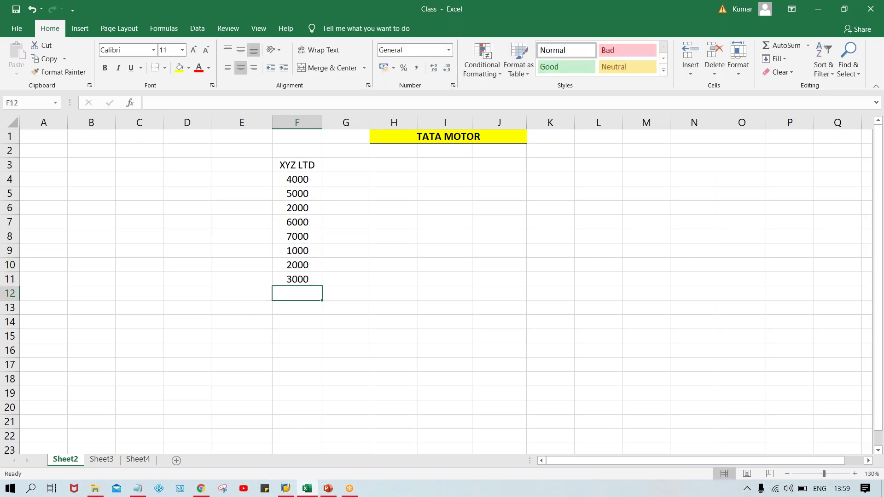
text(7000)
key(Return)
text(6500)
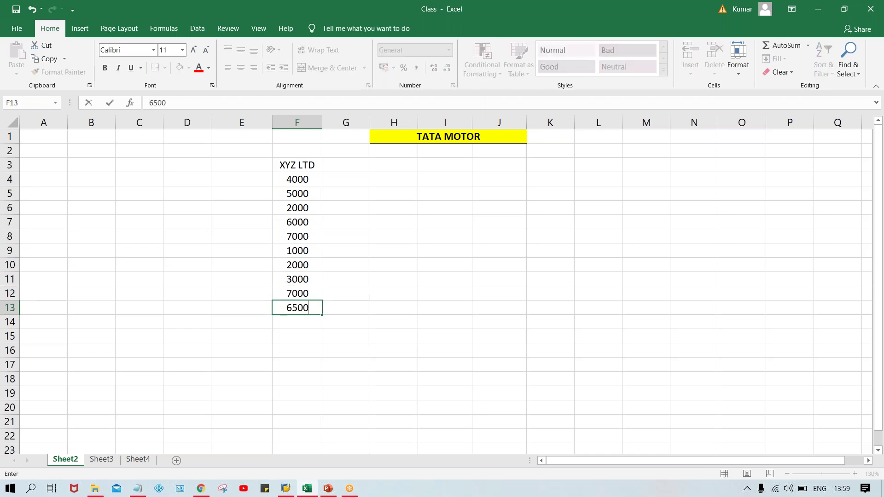
key(Return)
text(4500)
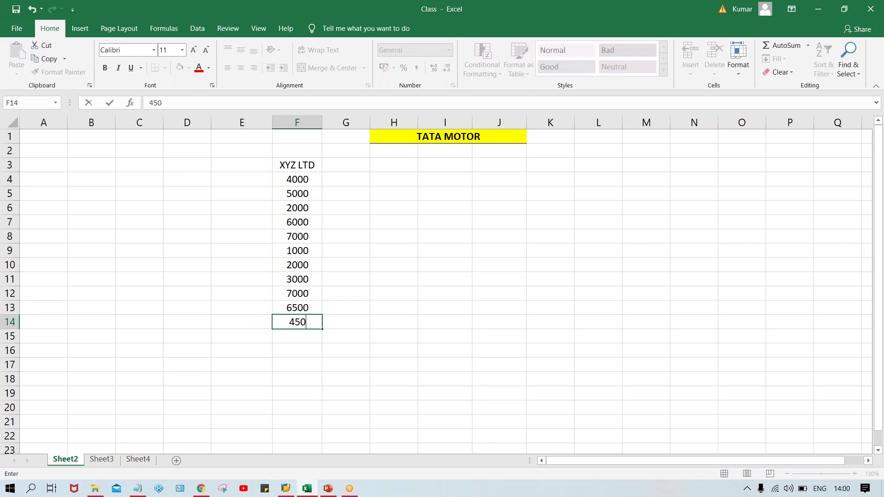
key(Return)
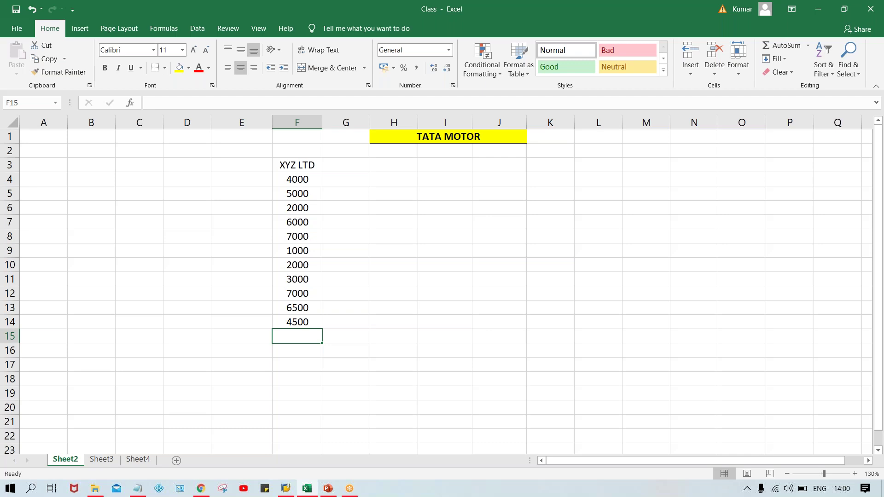
Step: Make the XYZ LTD header in F3 bold and give it a bottom border
click(299, 166)
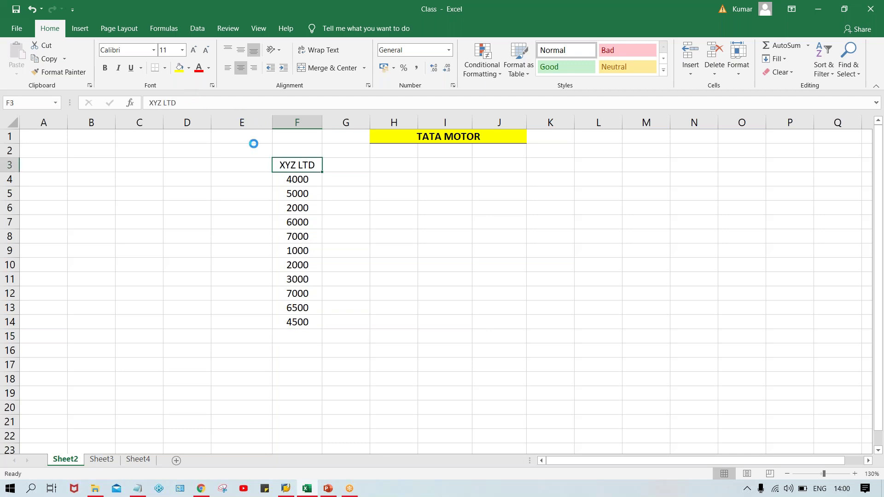
key(ctrl+b)
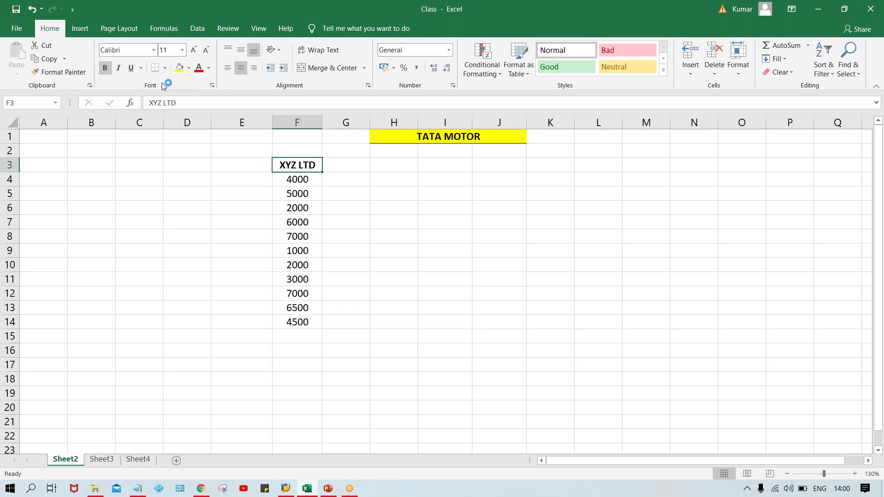
click(304, 183)
Step: Enter the numbers 1 and 2 in cells E4 and E5 beside the amounts
click(251, 186)
key(F2)
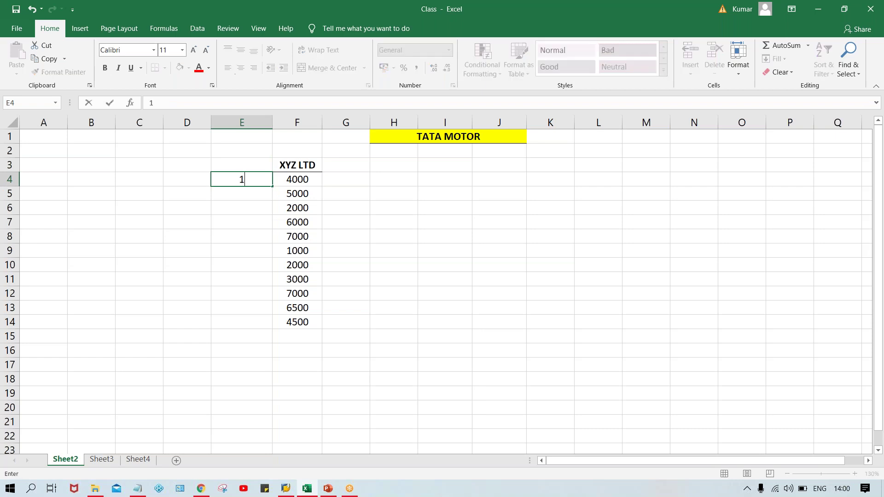
text(1)
key(Return)
text(2)
key(Return)
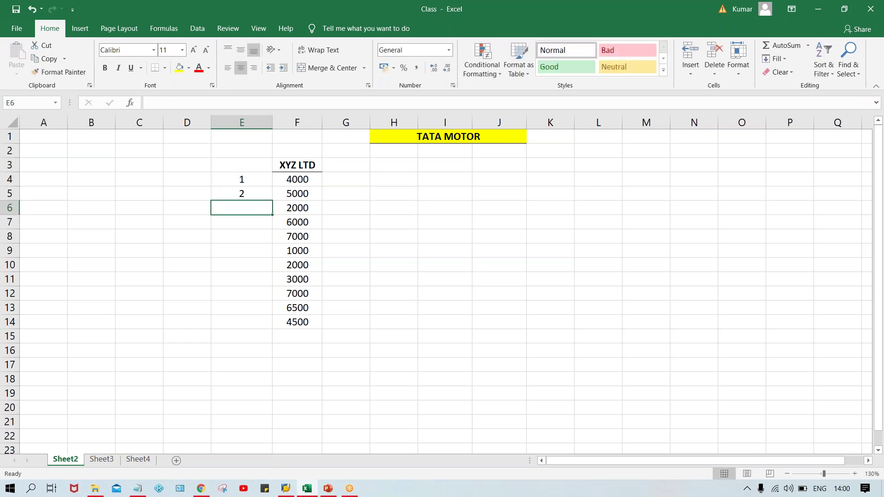
Step: Fill cells E4 to E14 with a number series from 1 to 11
click(264, 180)
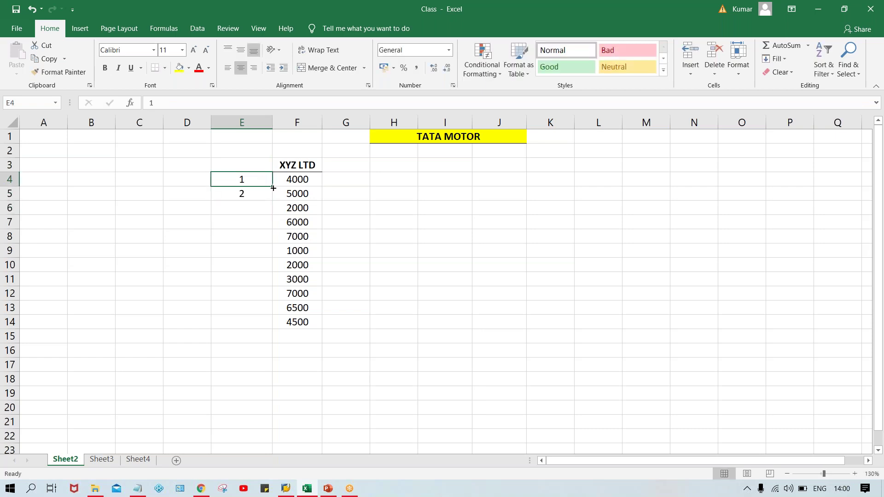
drag(271, 186, 278, 332)
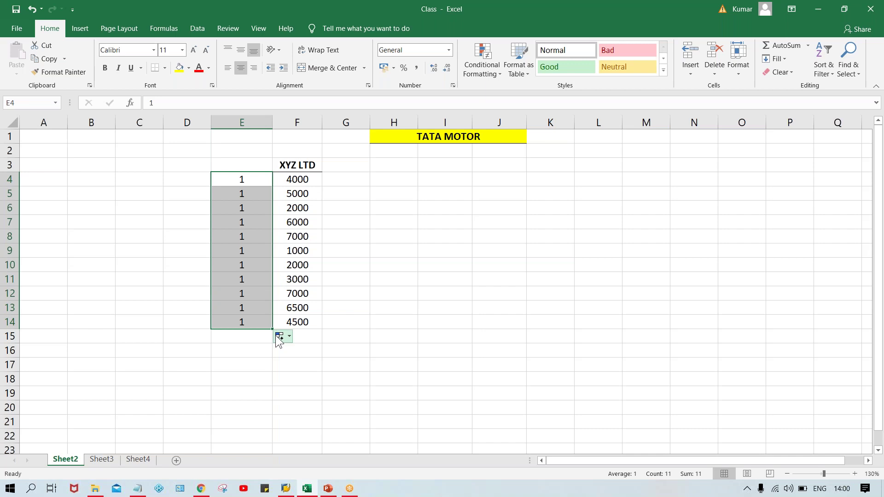
click(282, 337)
click(309, 366)
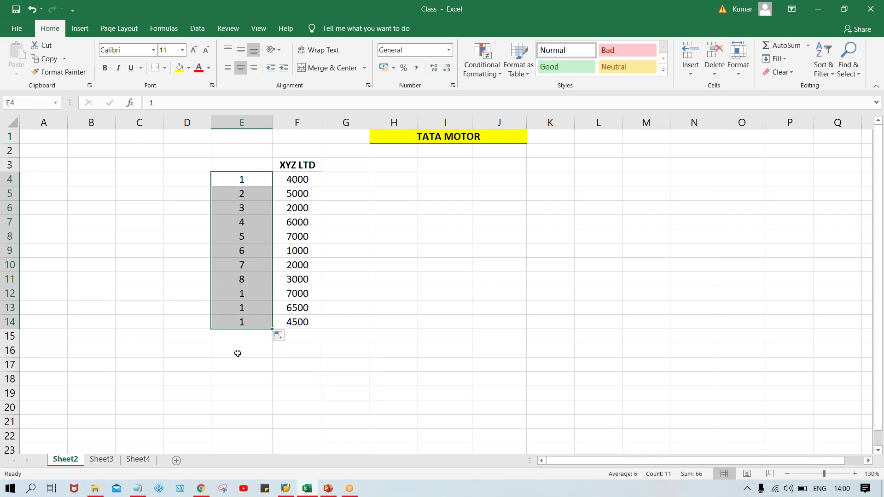
click(380, 226)
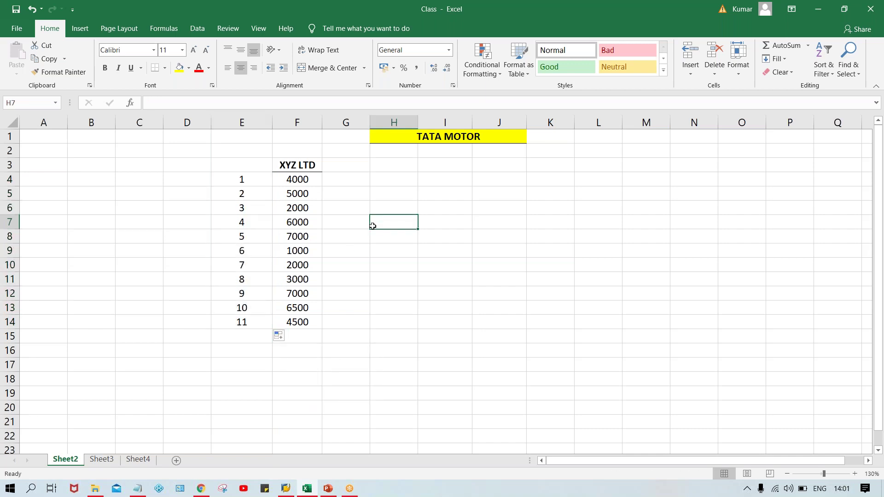
Step: Add the header DOC. NO. in E3, in bold with a bottom border
click(234, 167)
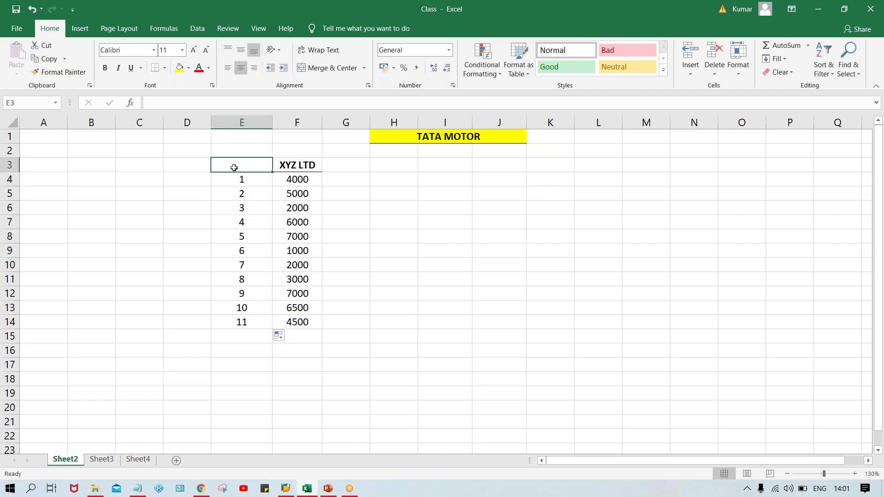
text(IDO)
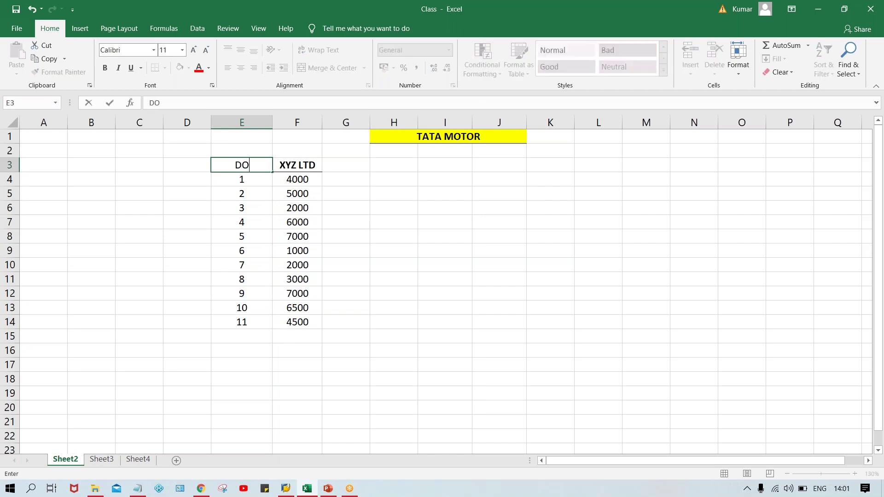
text(C. NO.)
key(Return)
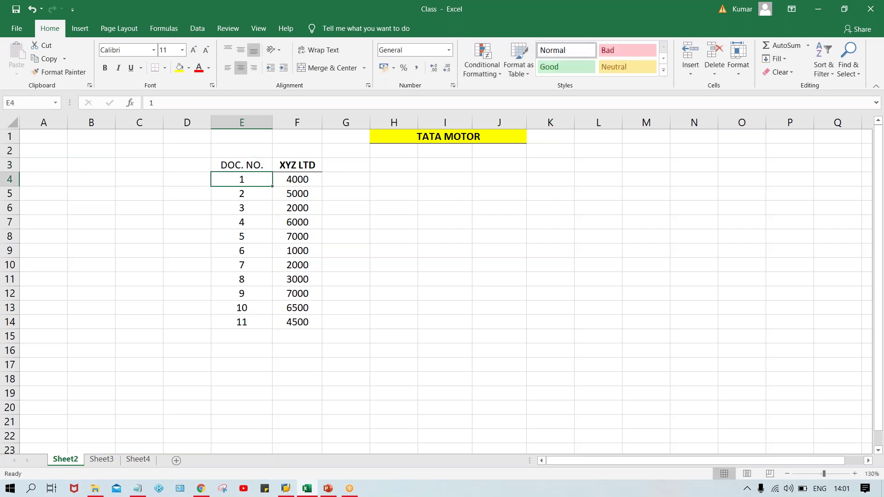
click(242, 166)
key(ctrl+b)
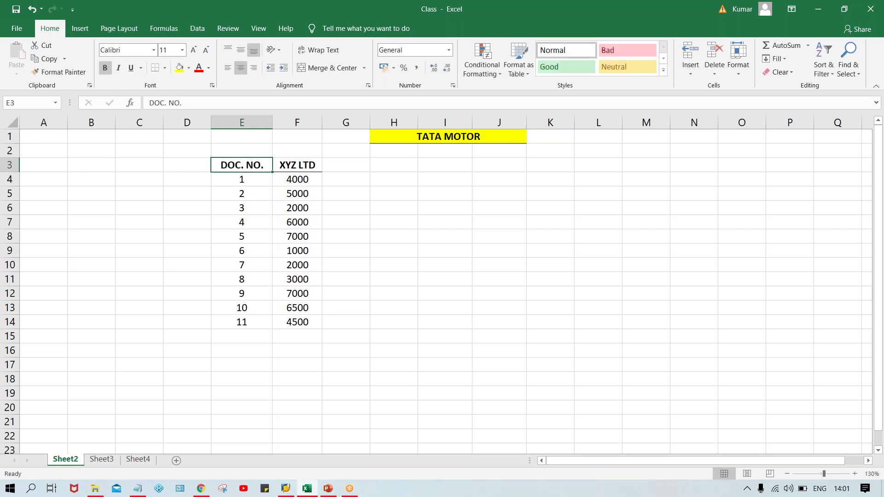
click(389, 234)
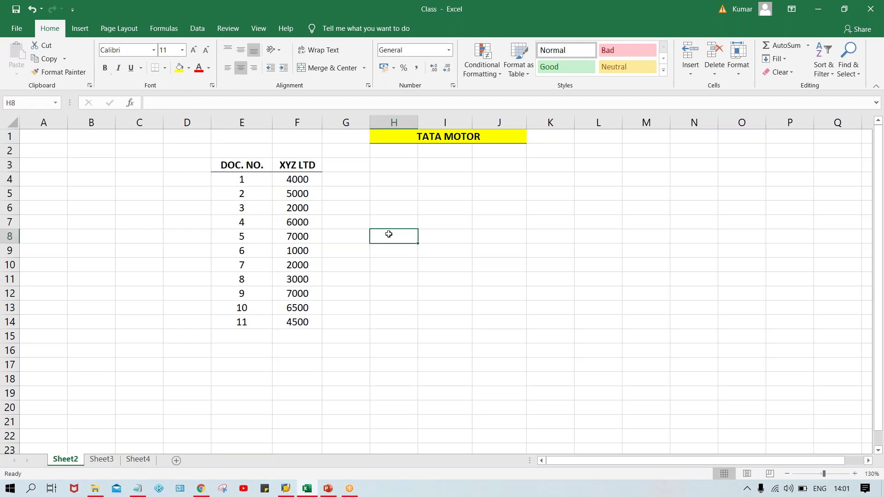
Step: Extend the header in F3 to XYZ LTD-30 DYS and autofit column F to its text
click(265, 183)
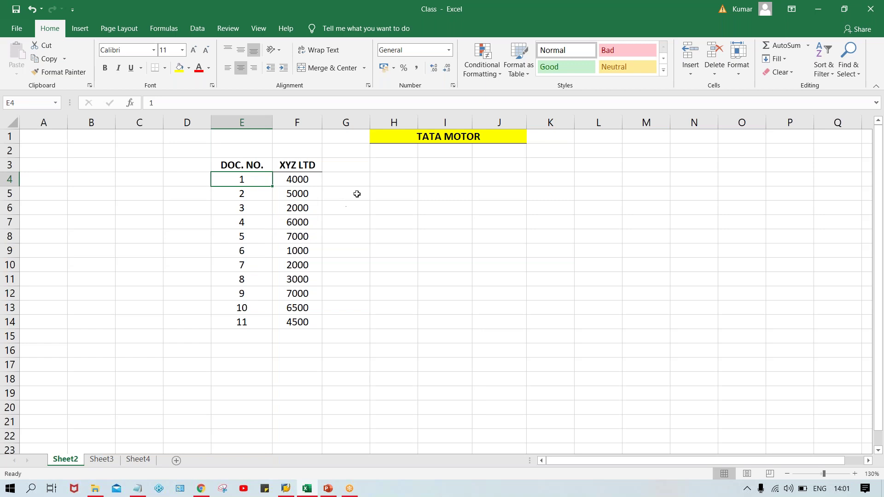
click(350, 168)
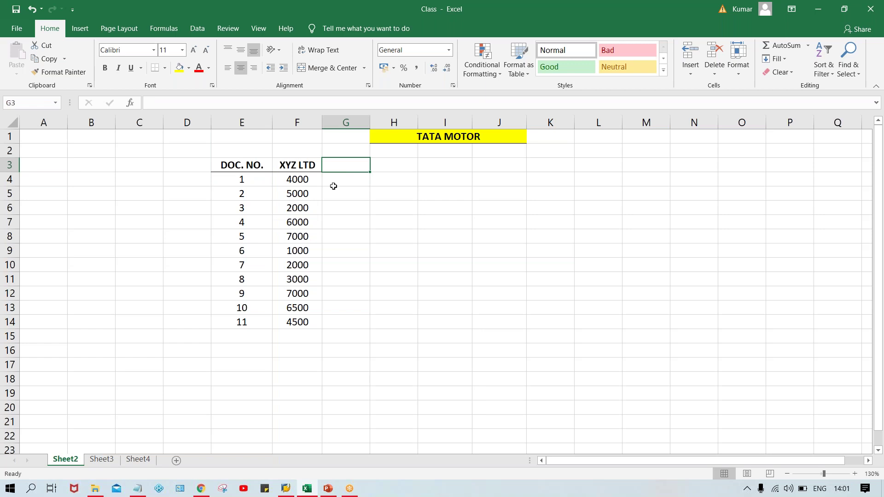
double_click(317, 169)
text(-)
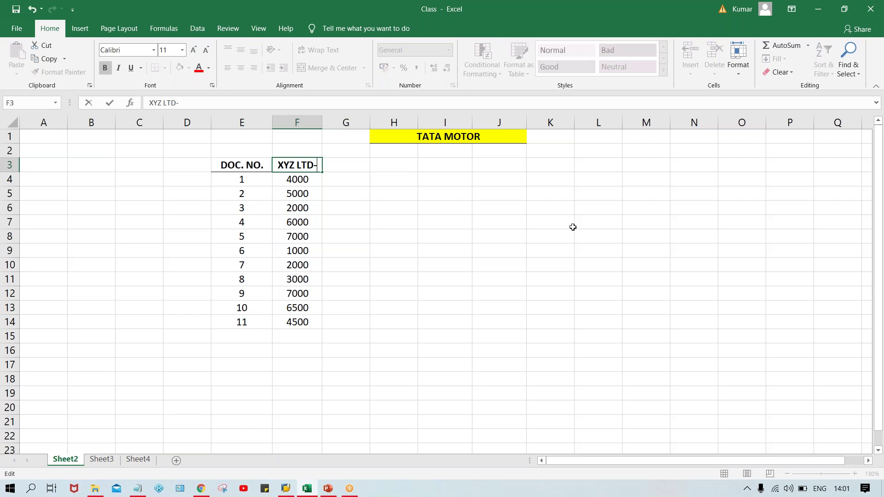
text(30DYS)
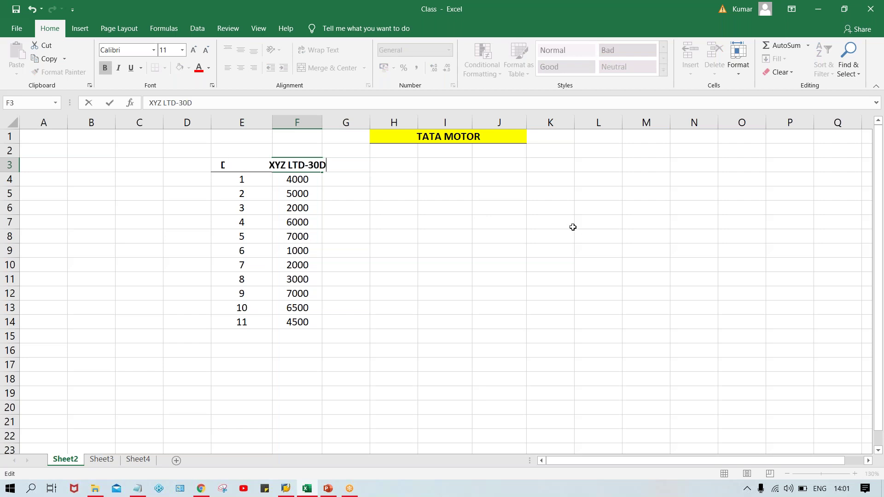
key(Return)
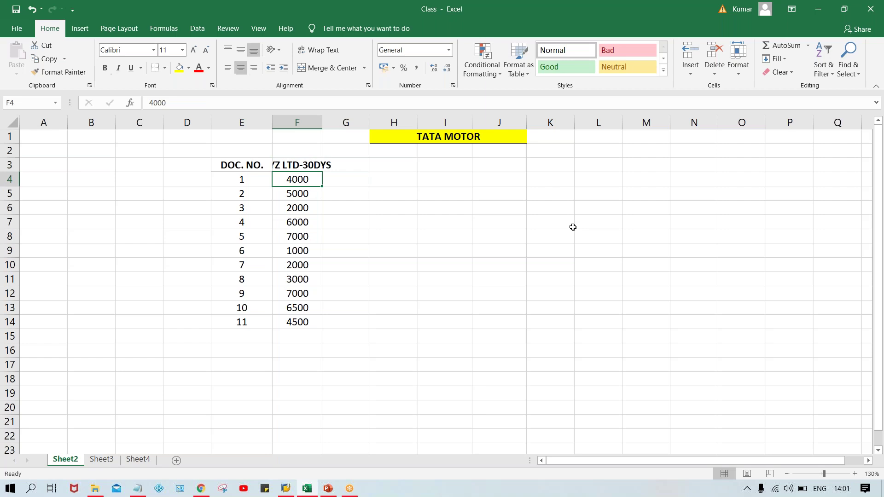
double_click(322, 120)
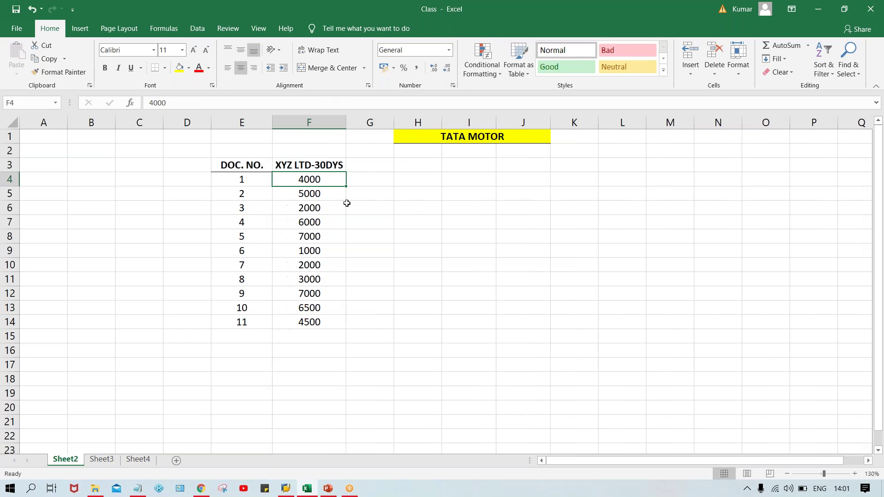
double_click(325, 164)
click(422, 185)
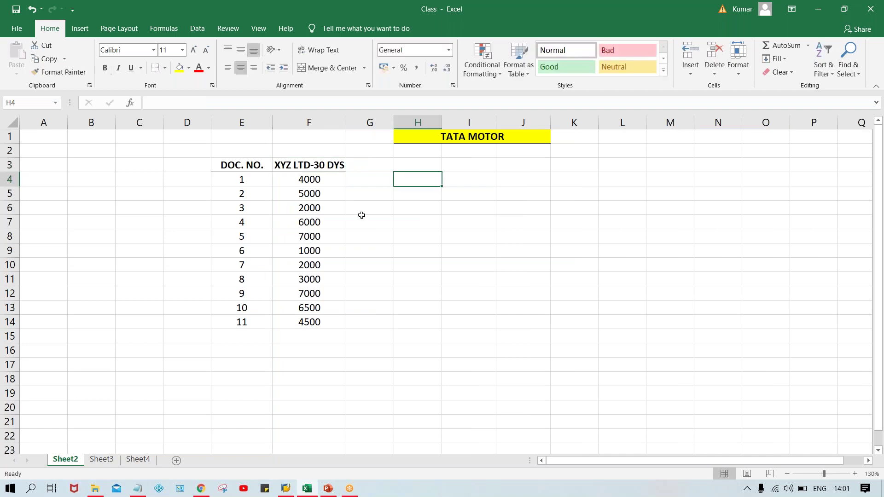
click(325, 183)
click(334, 211)
click(328, 249)
click(314, 288)
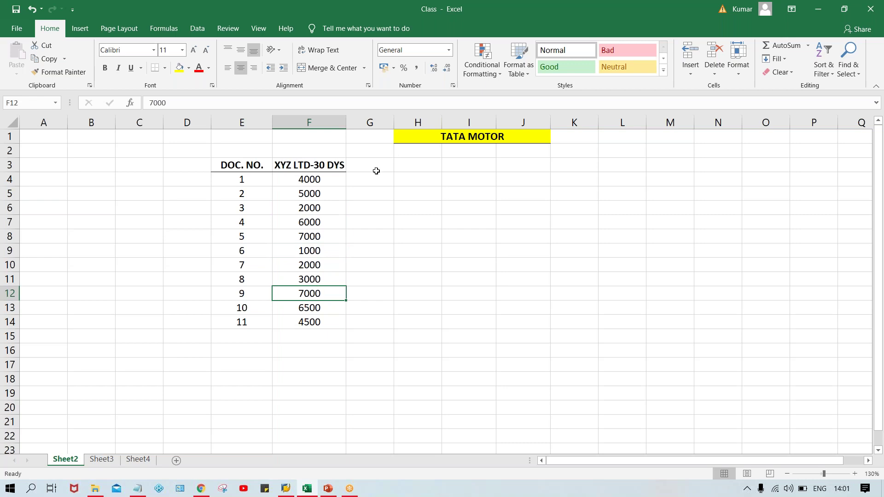
click(321, 162)
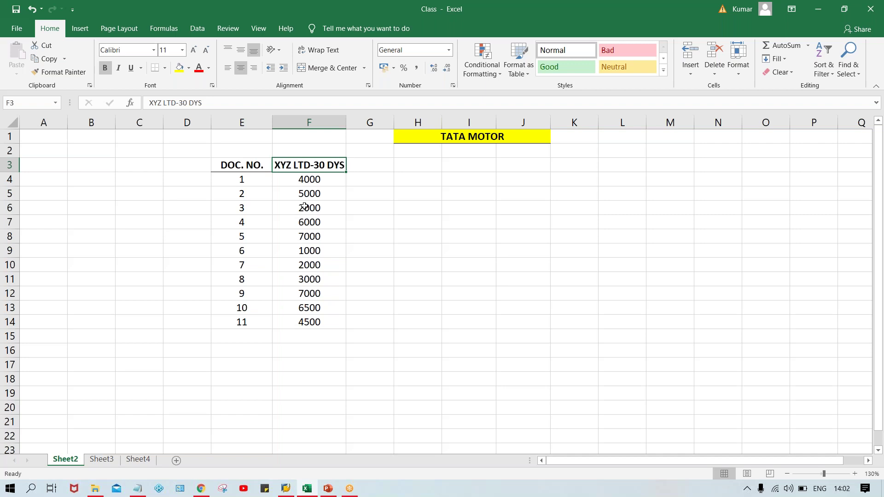
Step: Add the header POST. DT. in G3 and make it bold
click(376, 166)
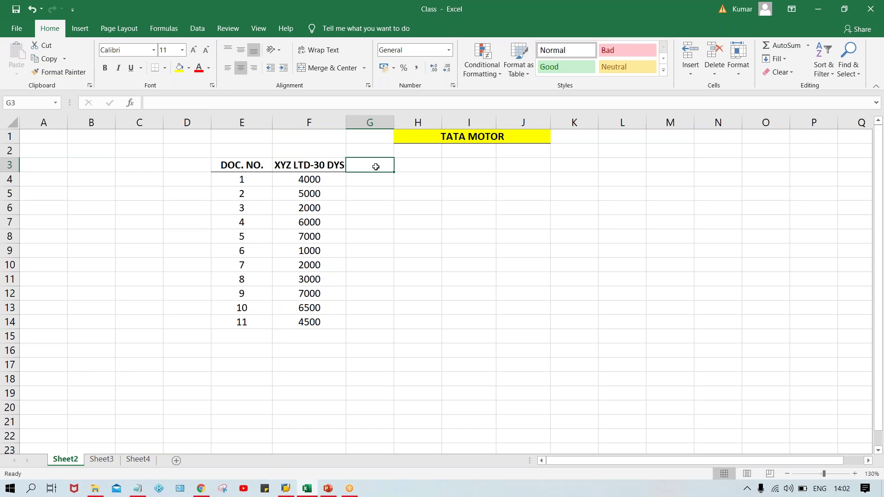
text(PO)
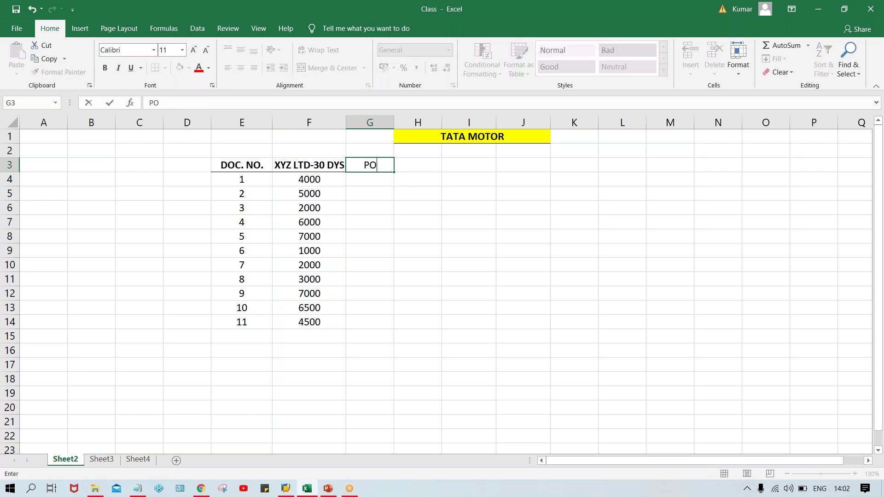
text(ST. DT.)
key(Return)
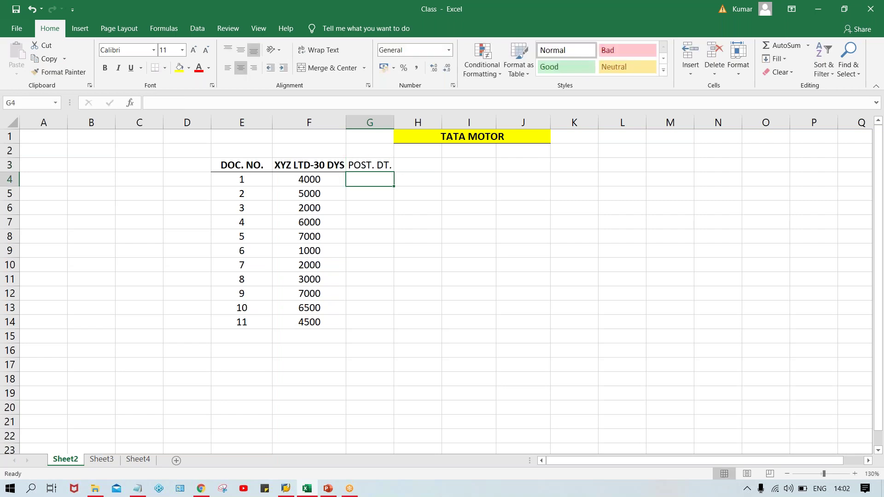
key(Up)
key(ctrl+b)
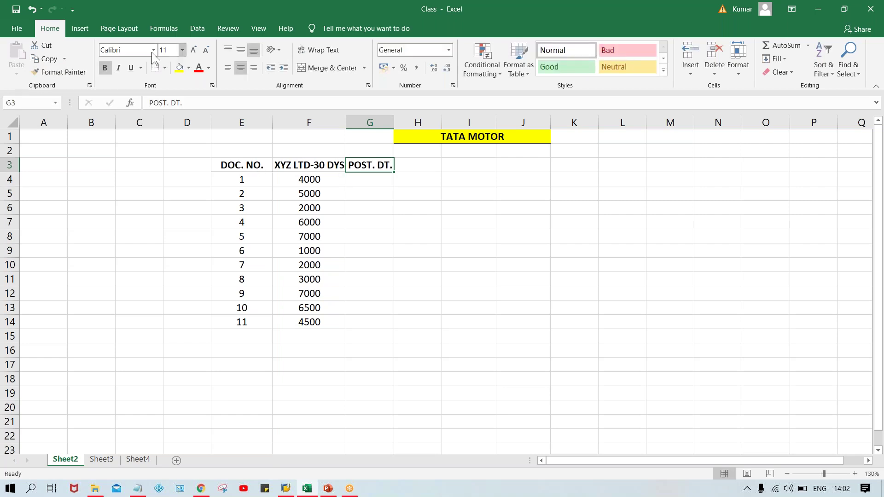
click(405, 251)
Step: Enter the posting dates 15.07.2020 in G4 and 17.07.2020 in G5, with column G autofitted to its contents
click(351, 181)
text(15.07.2020)
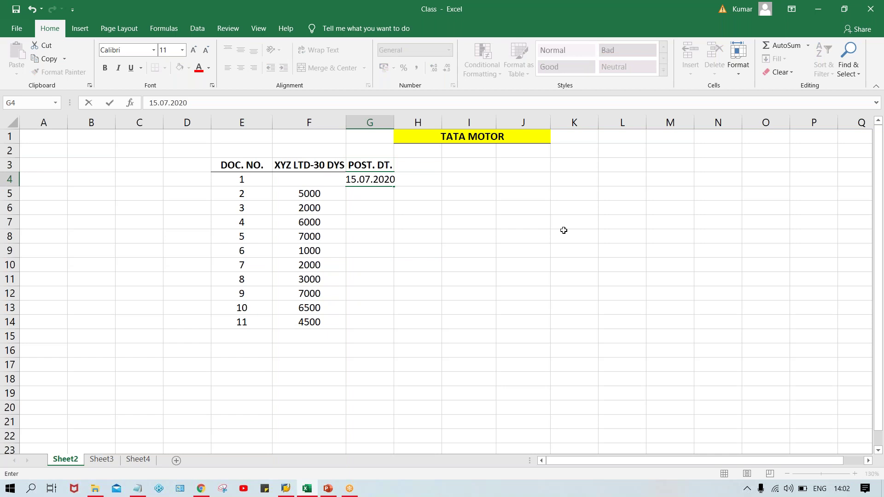
key(Return)
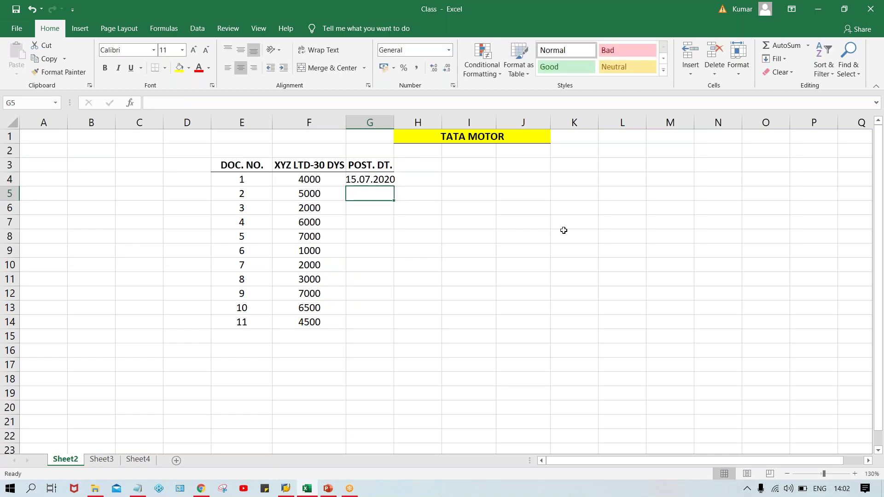
double_click(397, 120)
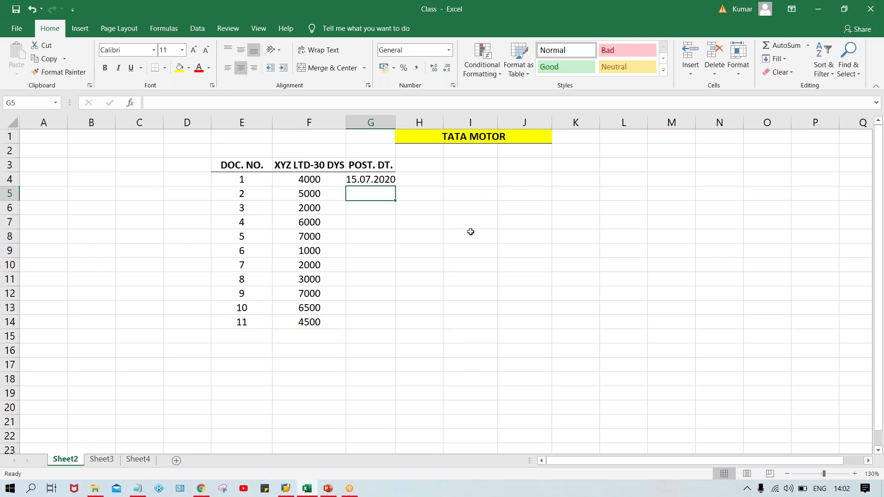
text(17)
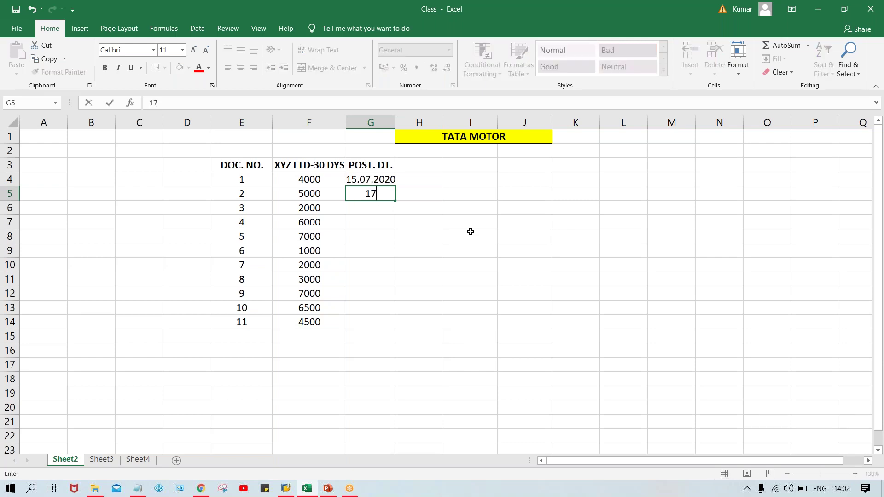
text(.07.2020)
key(Return)
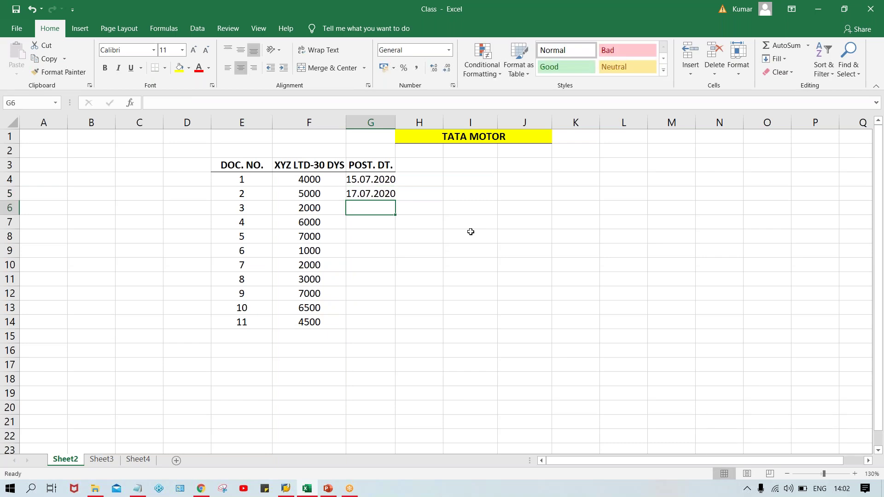
Step: Enter the posting dates 10.07.2020 in G6 and 25.07.2020 in G7
text(10.07.)
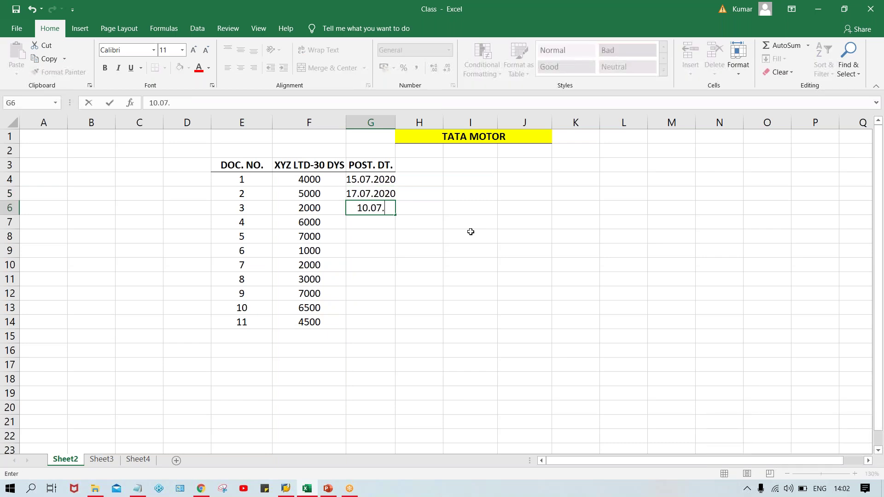
text(2020)
key(Return)
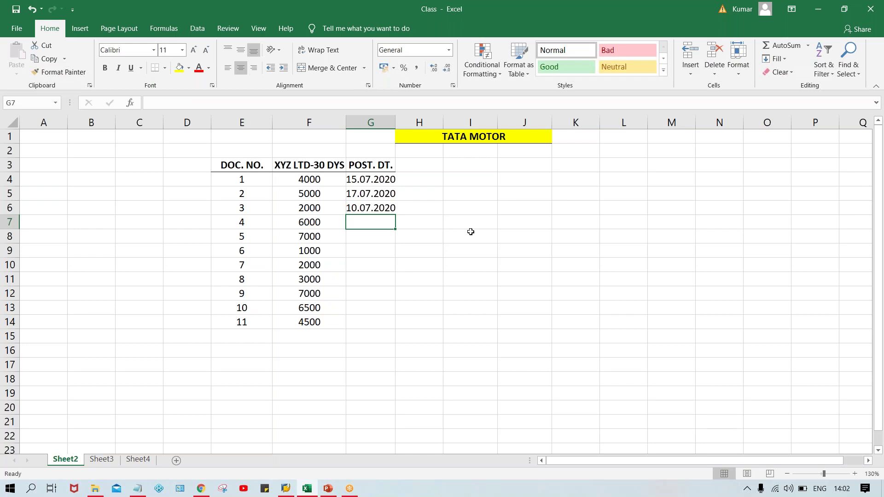
text(25.0)
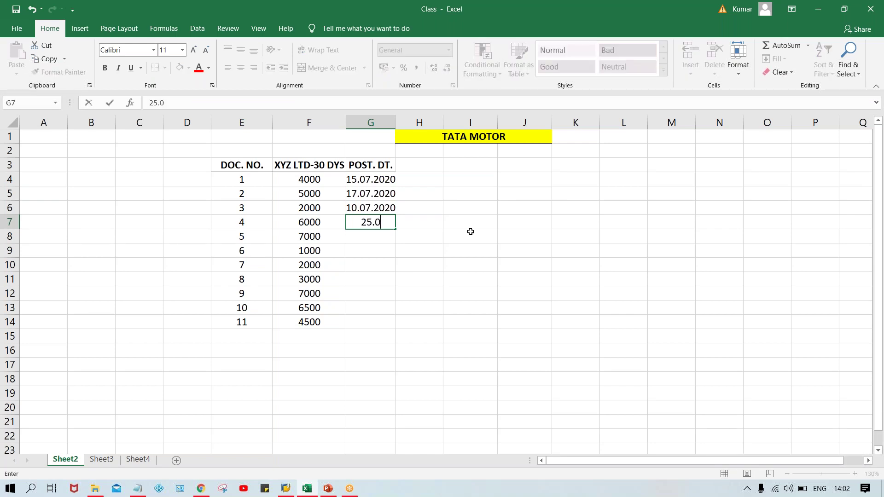
text(7.2020)
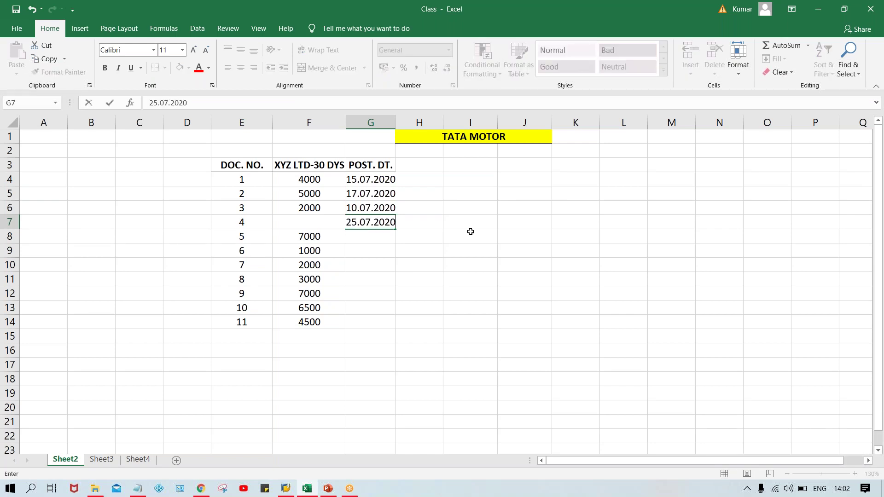
key(Return)
Step: Enter the posting date 01.08.2020 in G8 and widen column G slightly
text(01.)
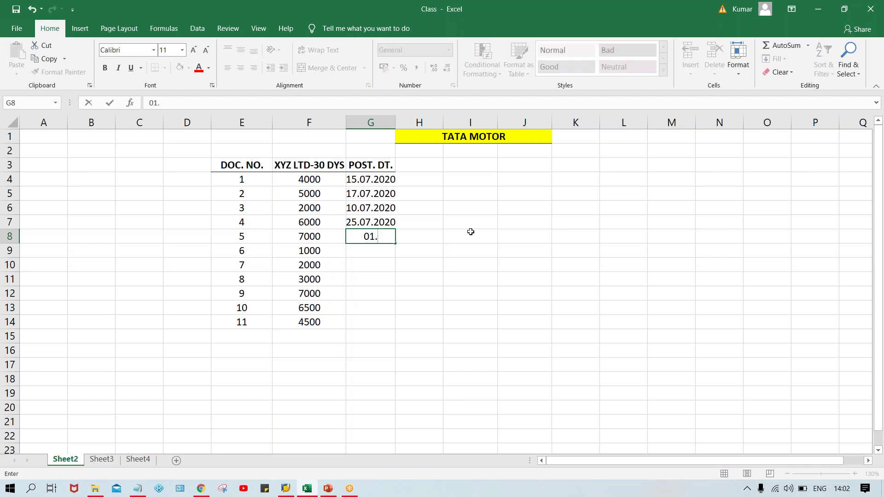
text(08.2020)
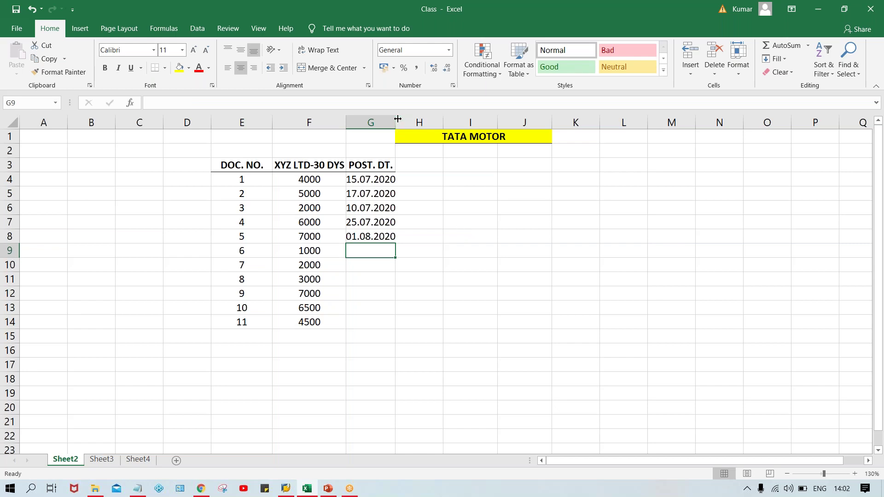
drag(397, 119, 400, 118)
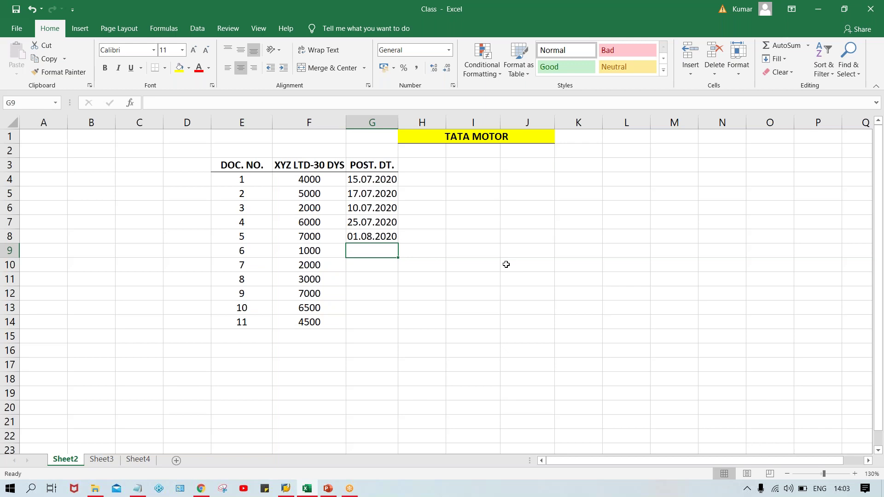
Step: Enter the posting dates 21.07.2020 in G9 and 26.07.2020 in G10
mouse_move(838, 492)
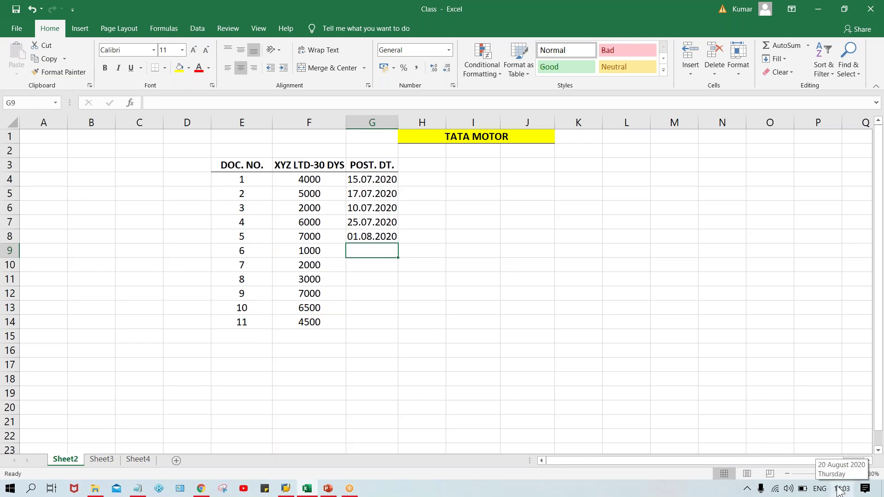
text(0)
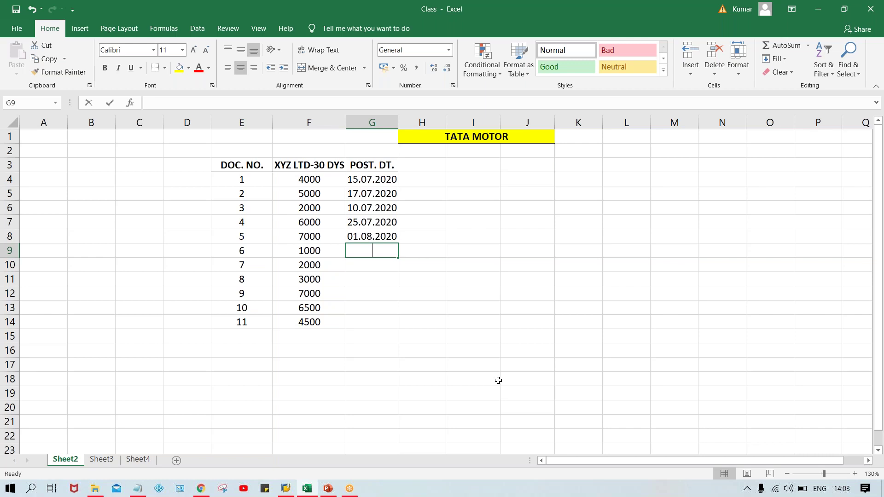
text(21.0)
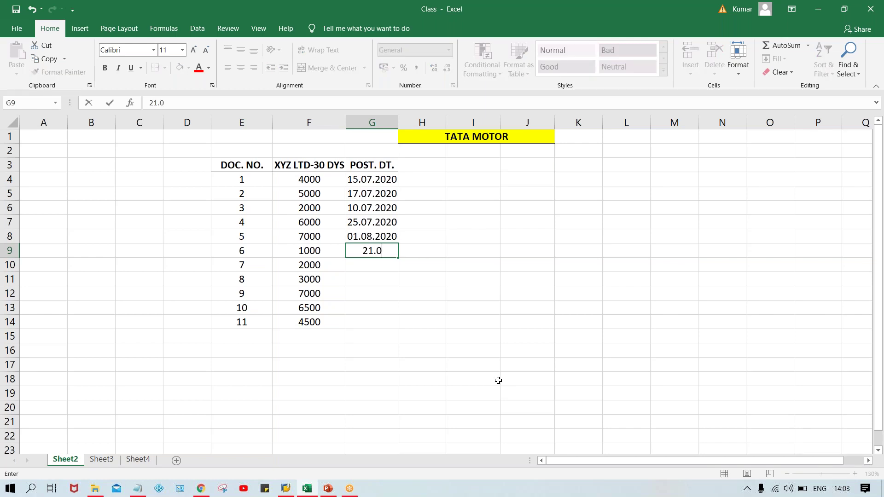
text(7.2020)
key(Return)
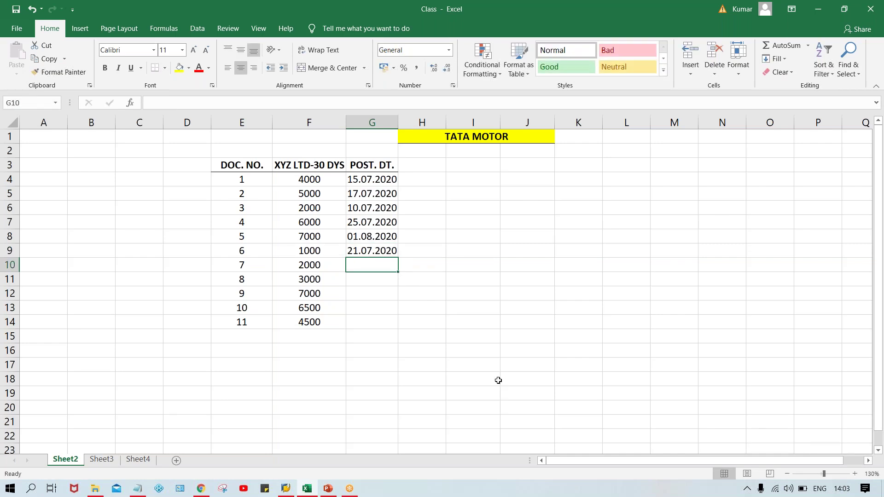
text(26.07.2020)
key(Return)
Step: Enter the posting dates 05.08.2020 in G11 and 08.08.2020 in G12
text(0)
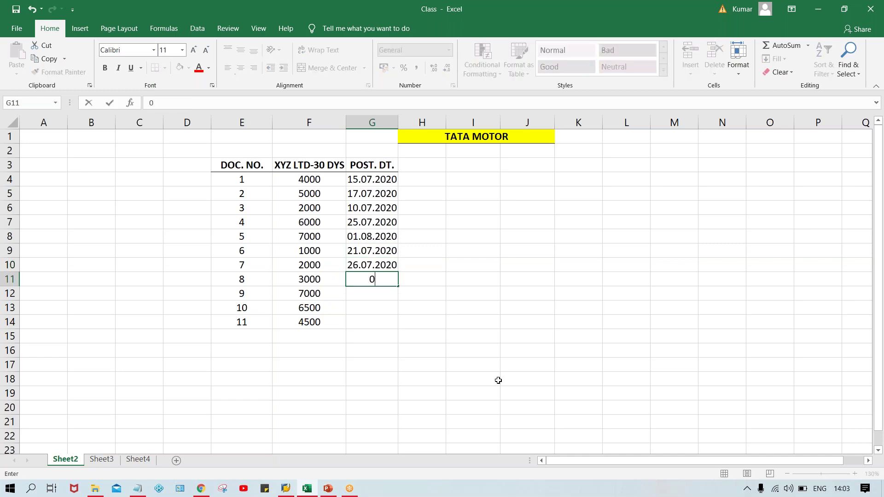
text(5.08.2020)
key(Return)
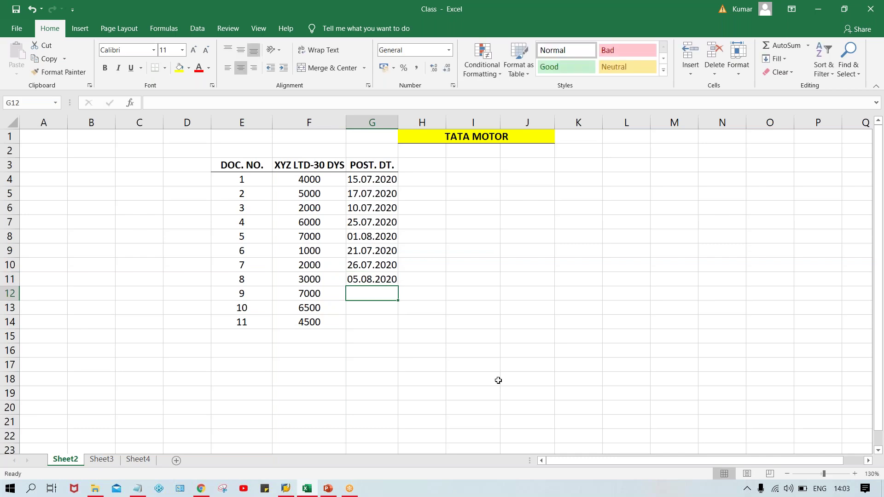
text(0808.)
key(BackSpace)
key(BackSpace)
key(BackSpace)
text(.08.2020)
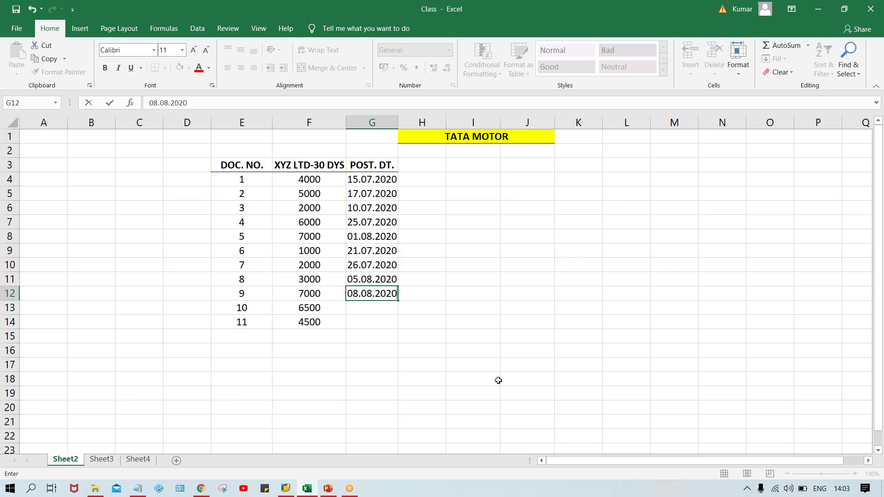
key(Return)
Step: Enter the posting dates 15.08.2020 in G13 and 18.08.2020 in G14
text(15.0)
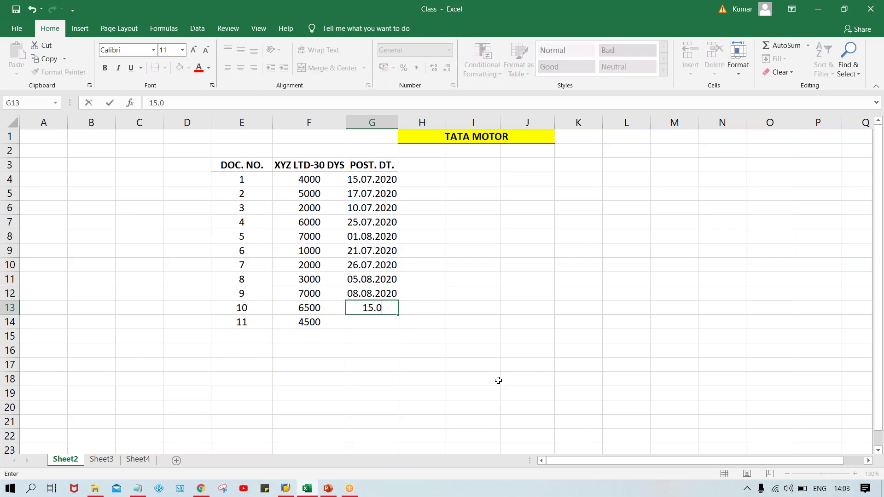
text(8.2020)
key(Return)
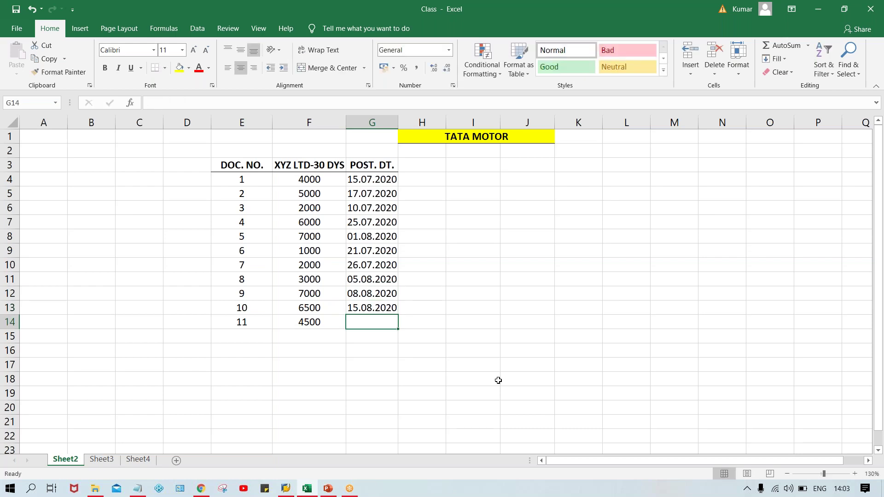
text(18)
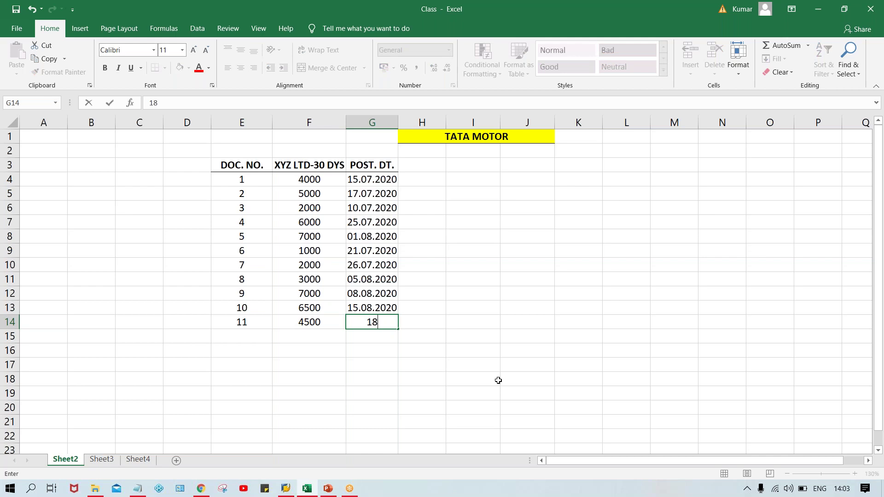
text(.08.2020)
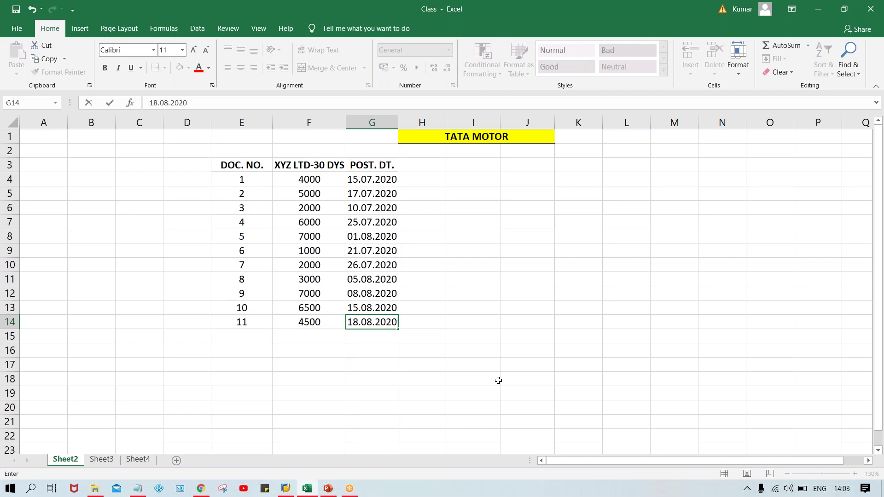
key(Return)
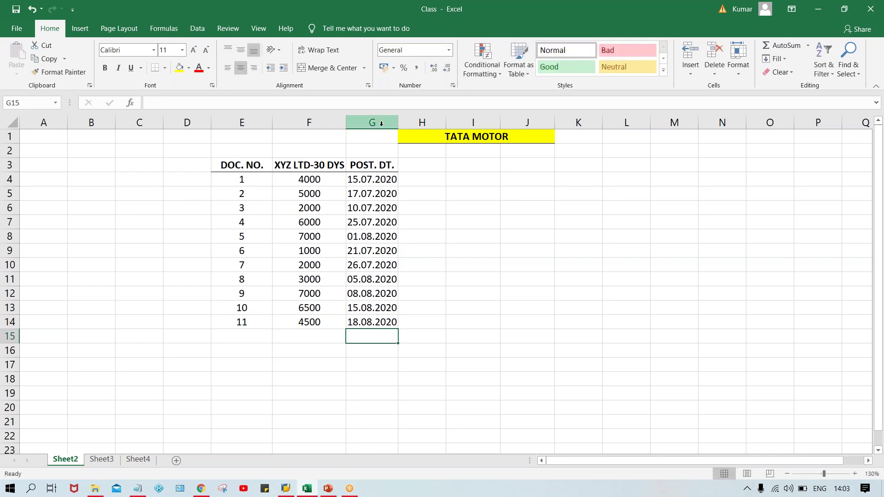
Step: Enter the date 20.08.2020 in bold in G2 above the POST. DT. header and widen column G to give it more room
click(365, 151)
text(20.08.2020)
key(Return)
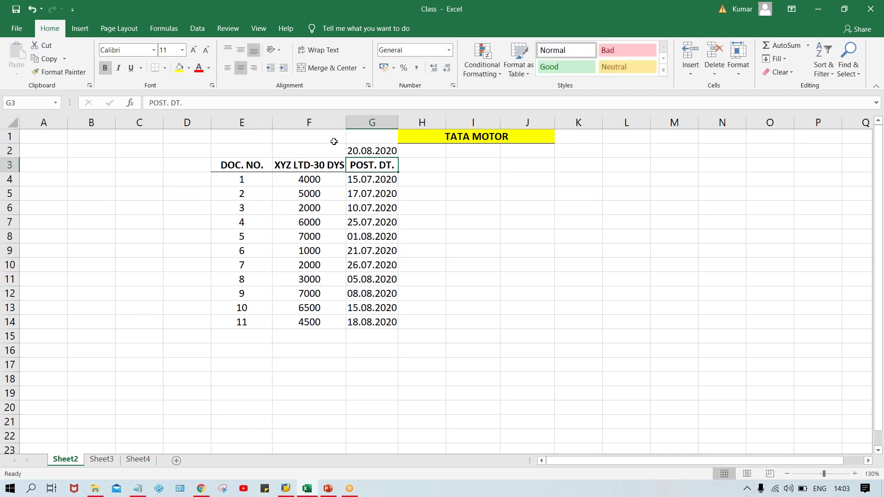
click(362, 148)
key(ctrl+b)
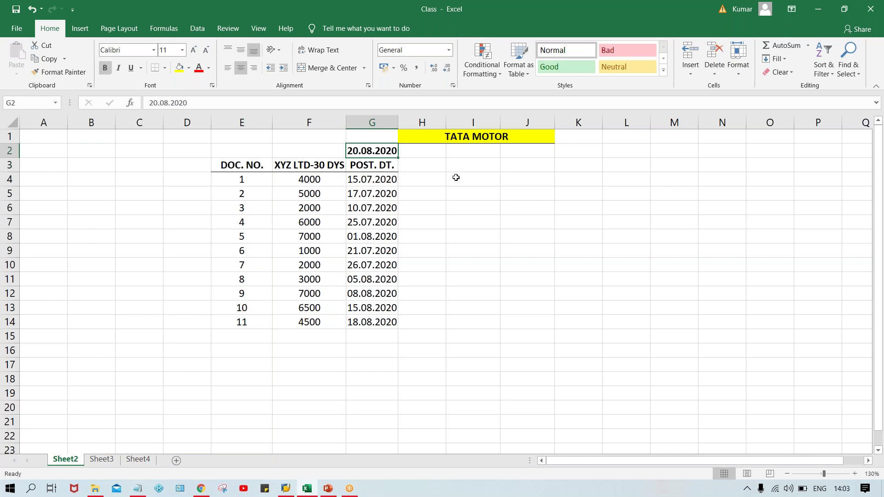
drag(398, 122, 408, 122)
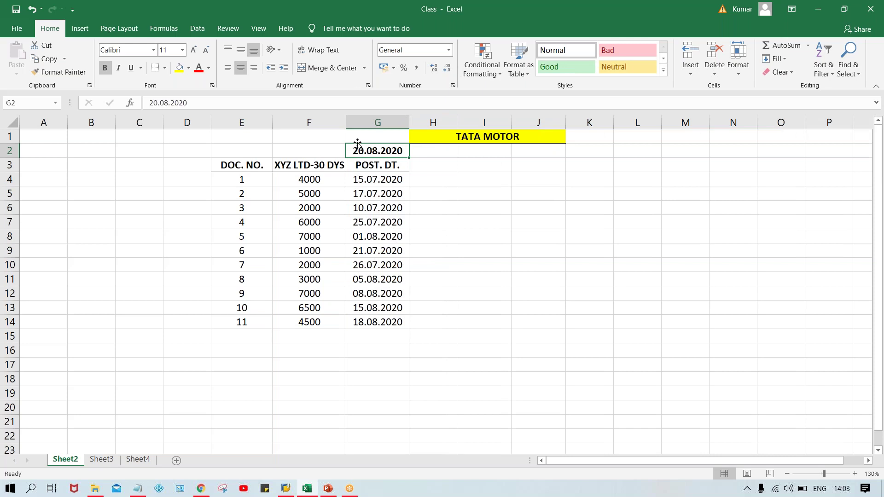
Step: Add the label TODAY in F2 beside the date 20.08.2020
click(292, 154)
text(TODAY)
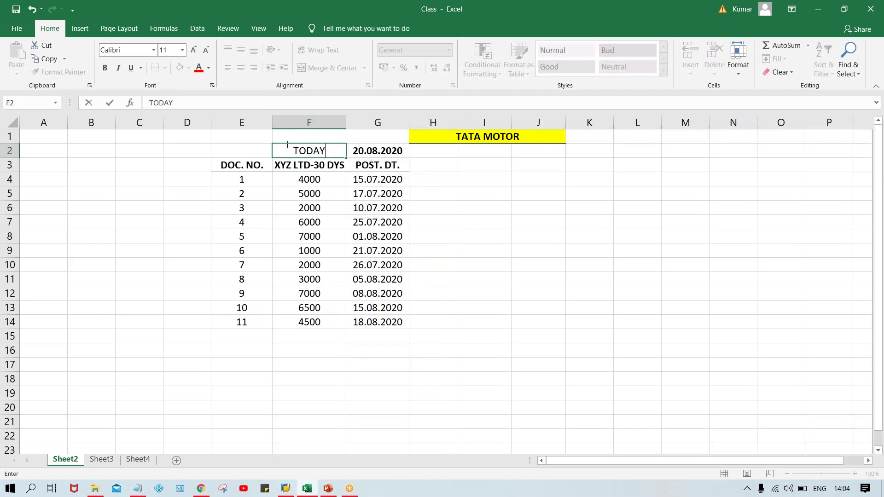
key(Return)
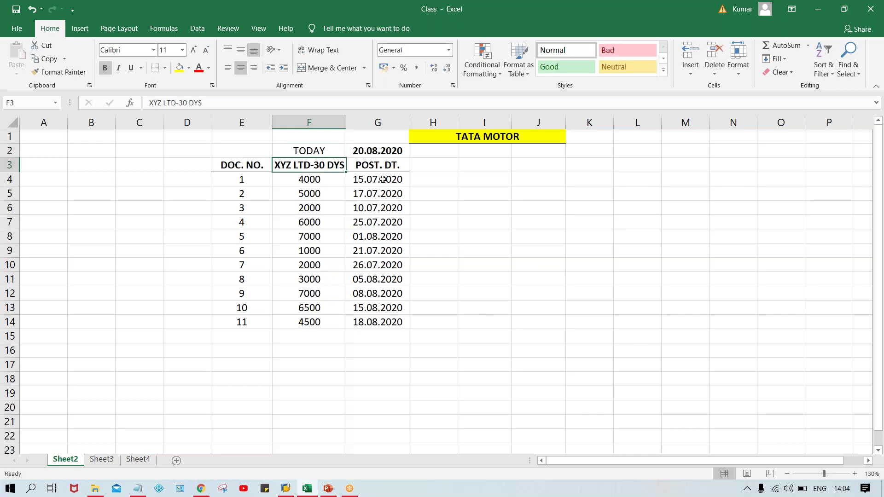
click(338, 148)
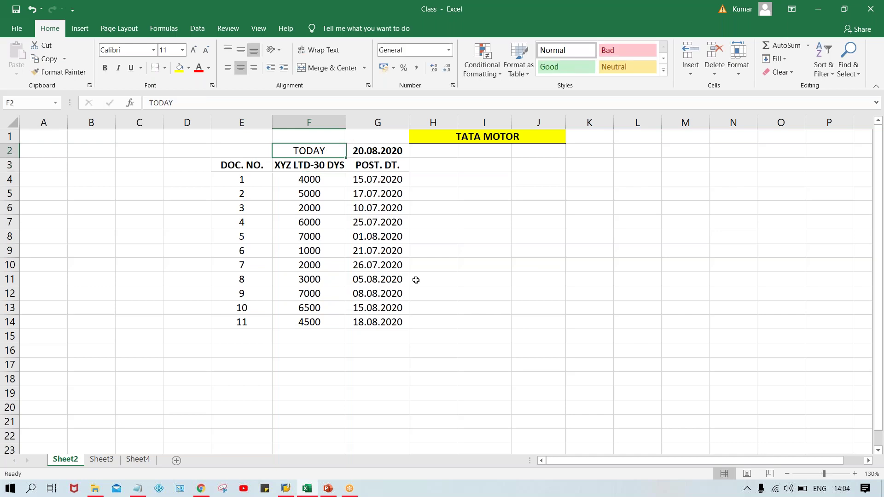
Step: Add the header DUE DT. in I3 and make it bold
drag(370, 185, 378, 322)
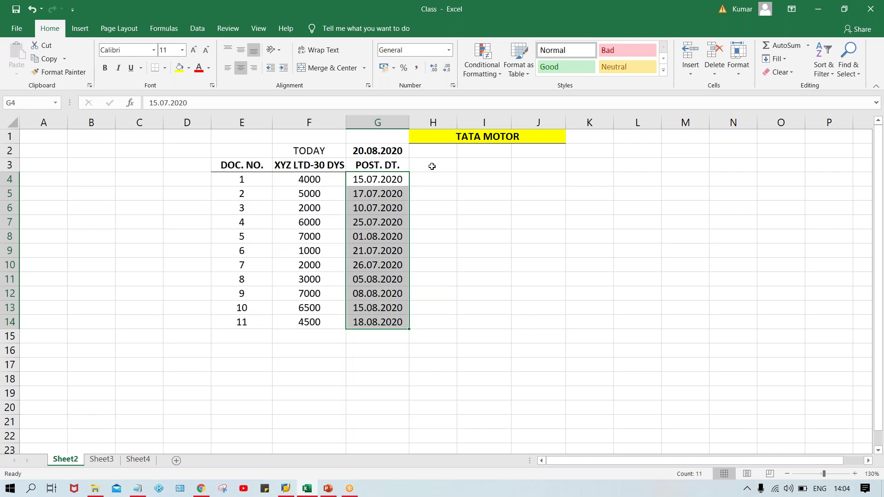
click(478, 165)
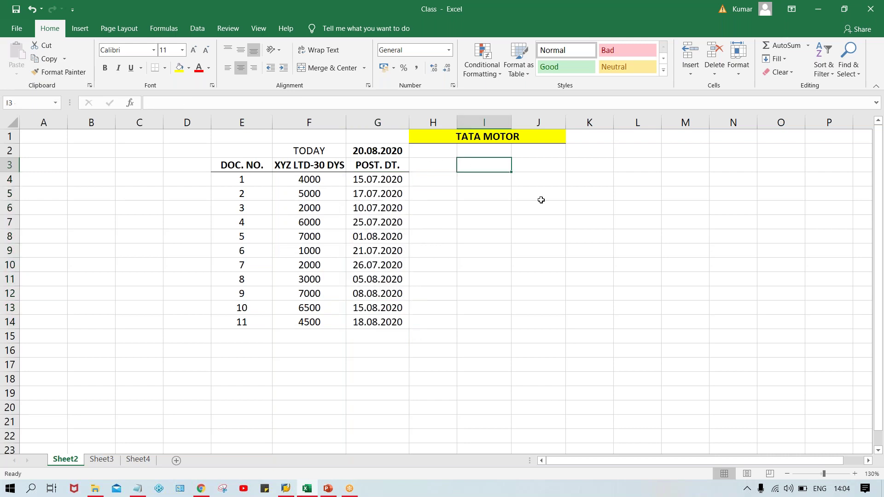
text(DUE DT.)
key(Return)
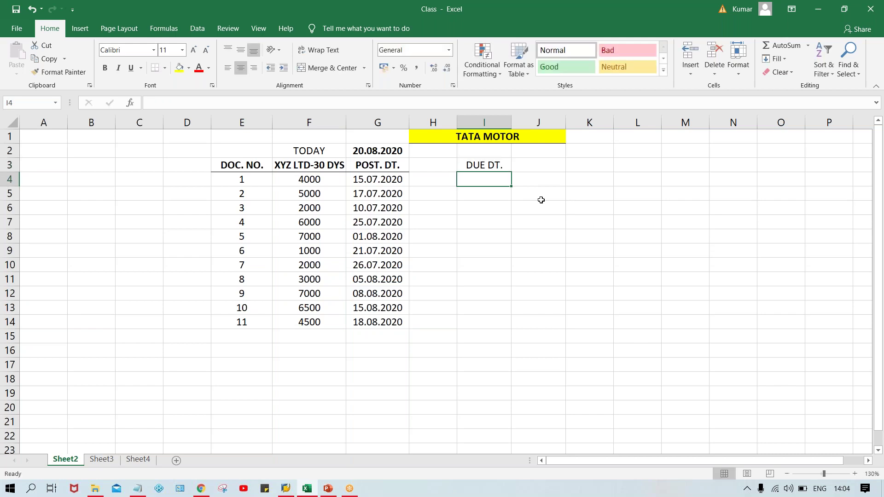
click(484, 167)
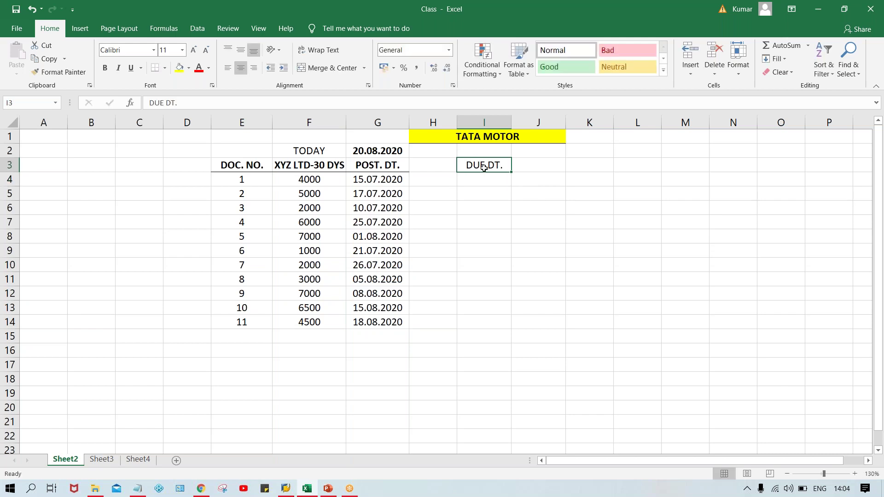
key(ctrl+b)
click(431, 175)
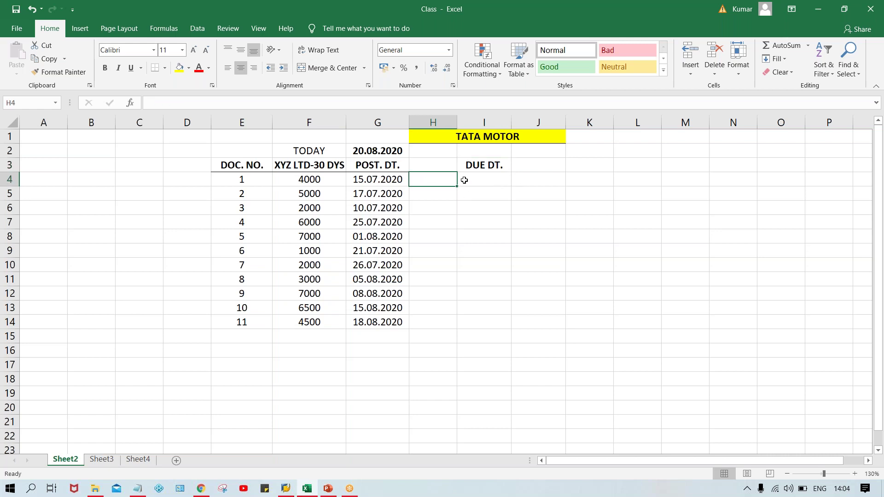
Step: Add the header TOP in H3 between the POST. DT. and DUE DT. headers
click(492, 176)
click(433, 167)
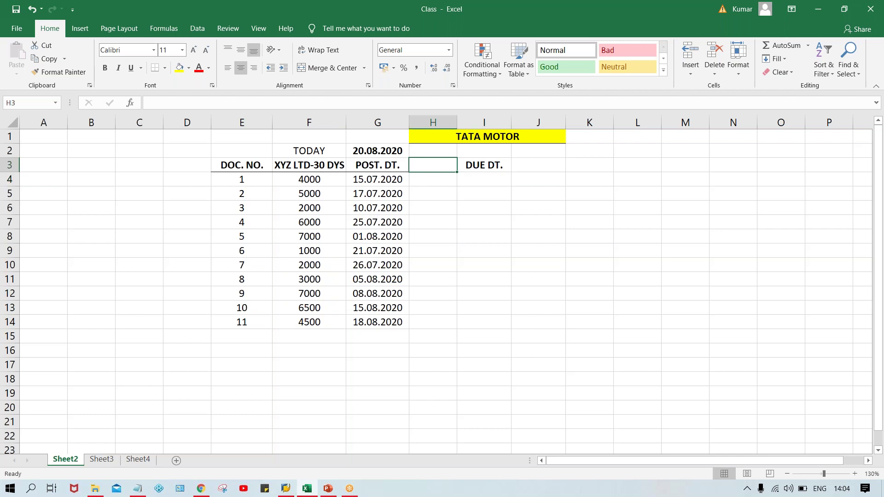
text(TO9)
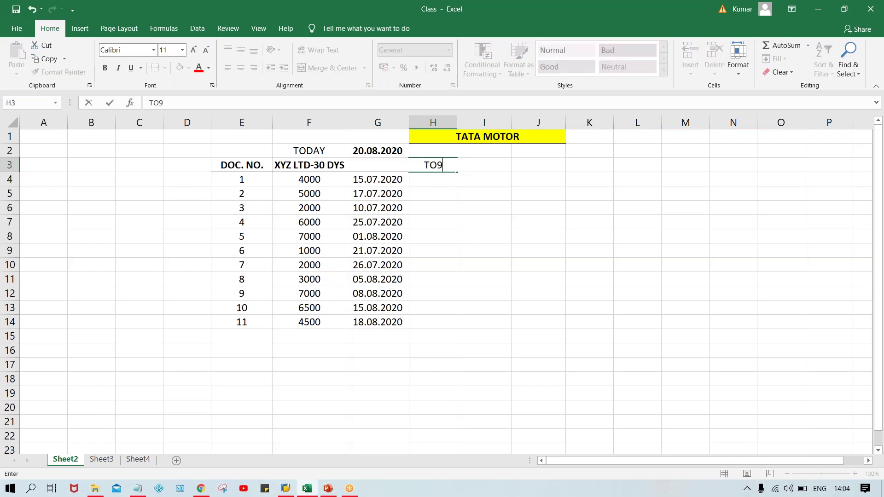
key(BackSpace)
text(P)
key(Return)
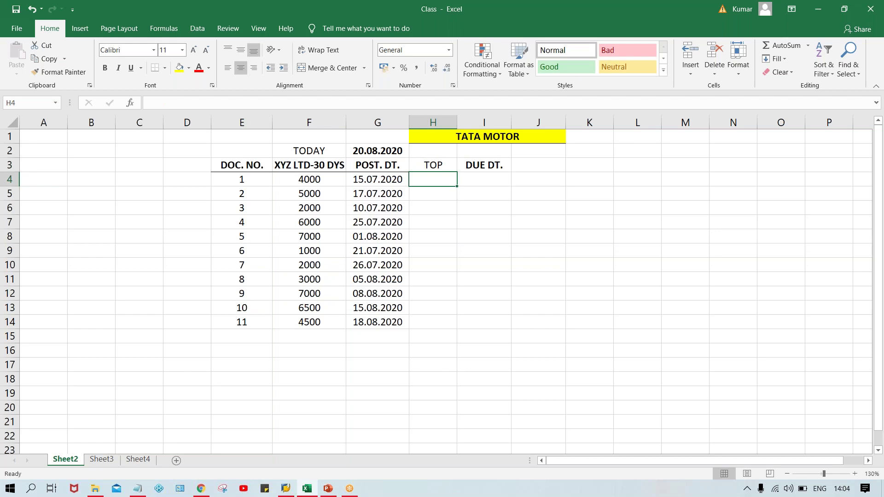
Step: Make the TOP and DUE DT. headers in H3:I3 bold and give them a bottom border
click(427, 161)
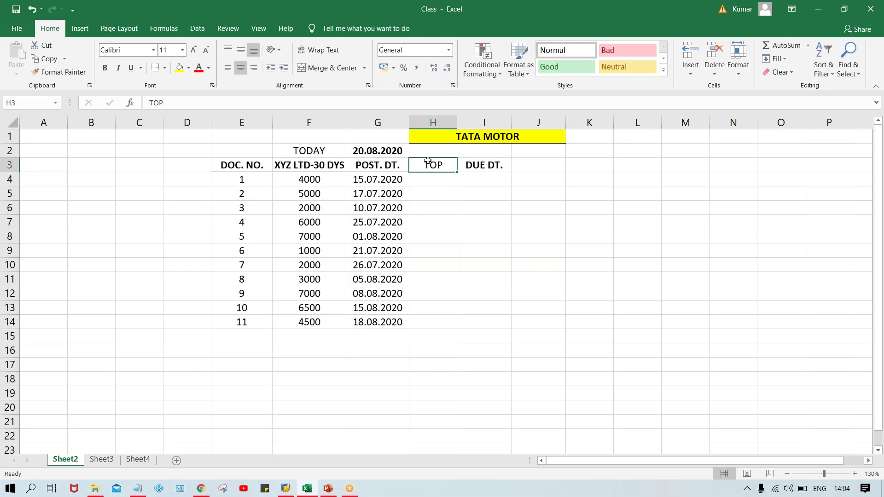
click(470, 193)
drag(429, 165, 479, 163)
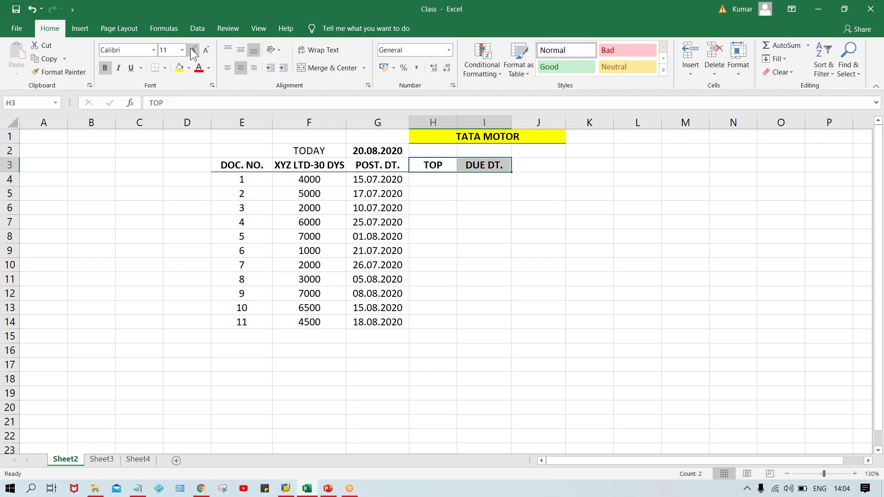
click(506, 205)
click(430, 188)
Step: Enter +30 as text in H4 and fill it down the TOP column to H14
click(429, 177)
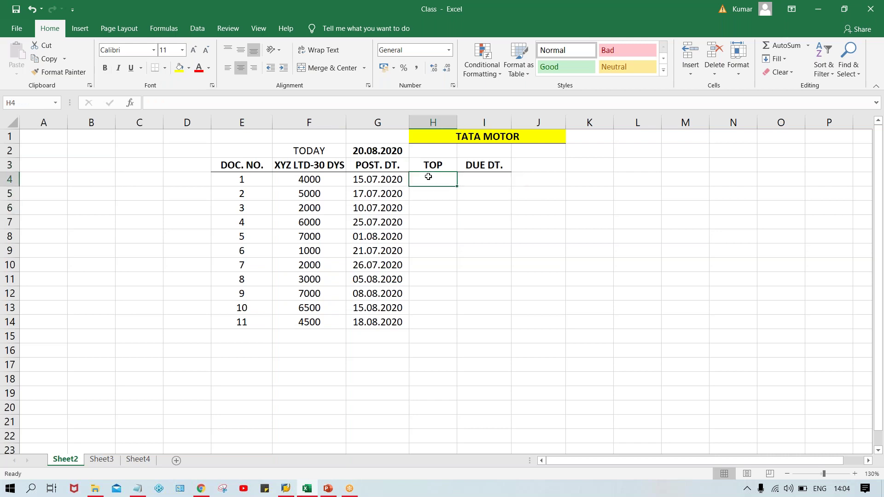
text(')
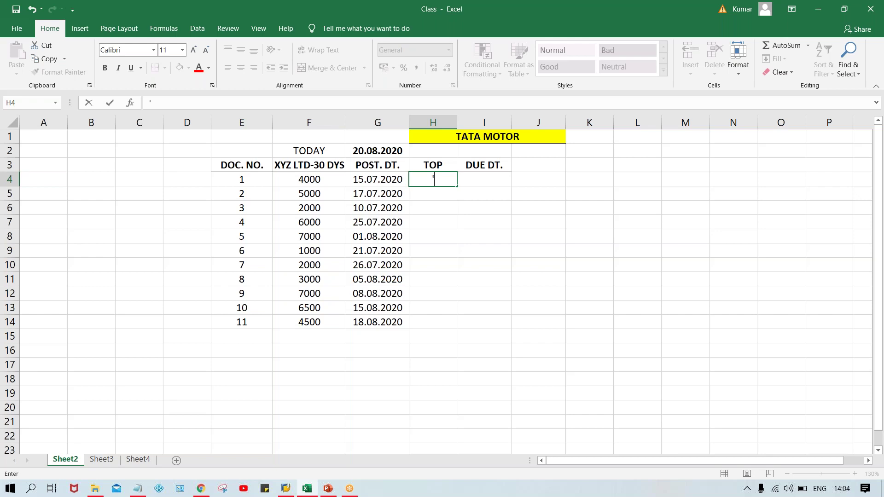
text(+30)
key(Return)
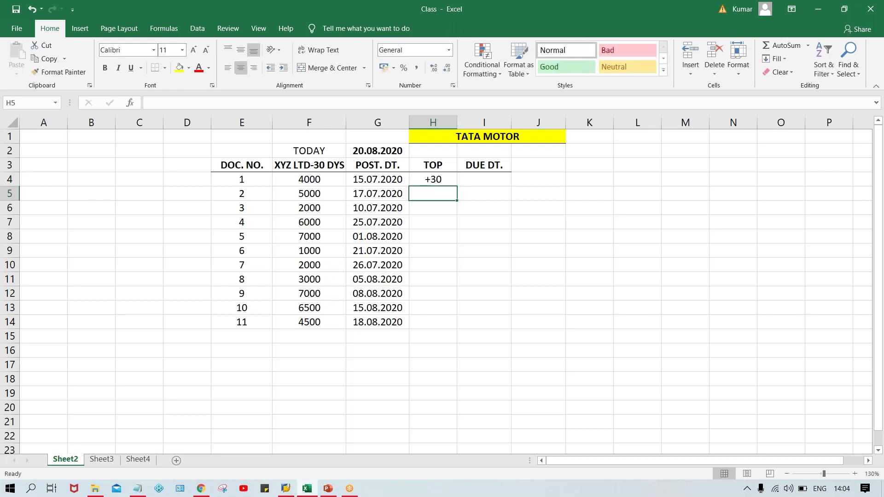
drag(427, 176, 438, 326)
key(ctrl+d)
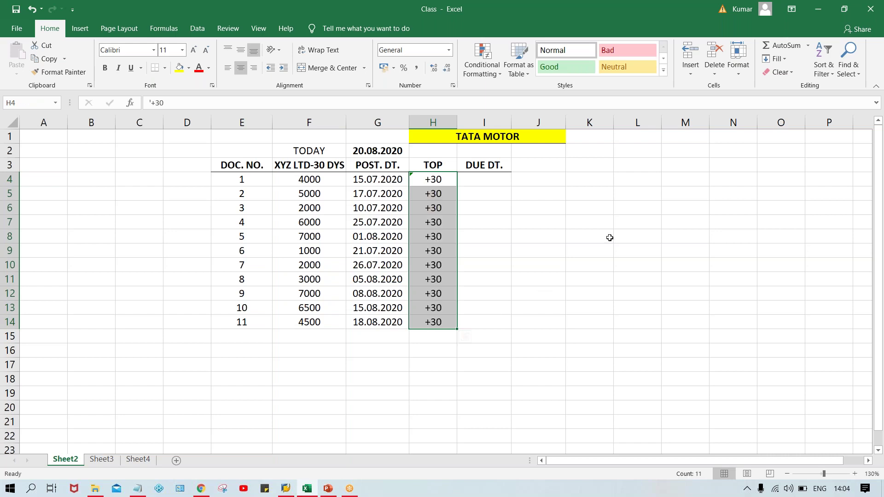
click(609, 236)
Step: Examine the posting dates against the 30-day payment terms for working out each document's due date
click(394, 180)
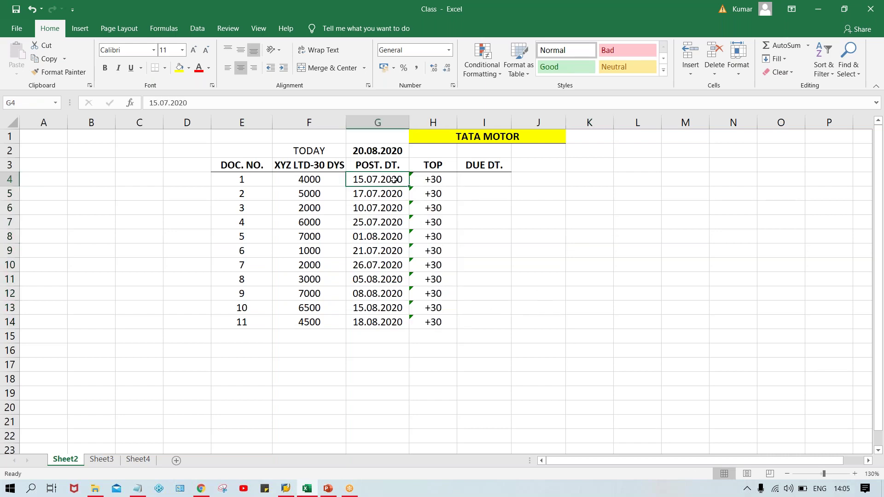
click(382, 197)
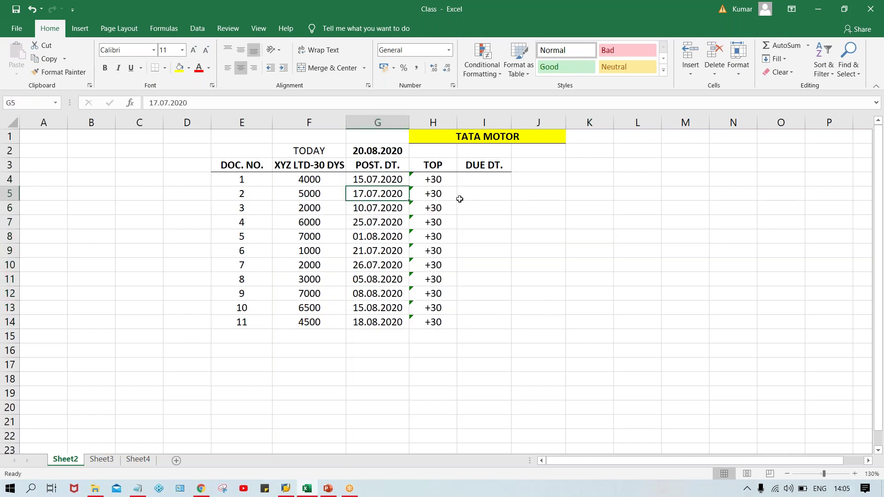
click(444, 194)
click(384, 209)
click(452, 209)
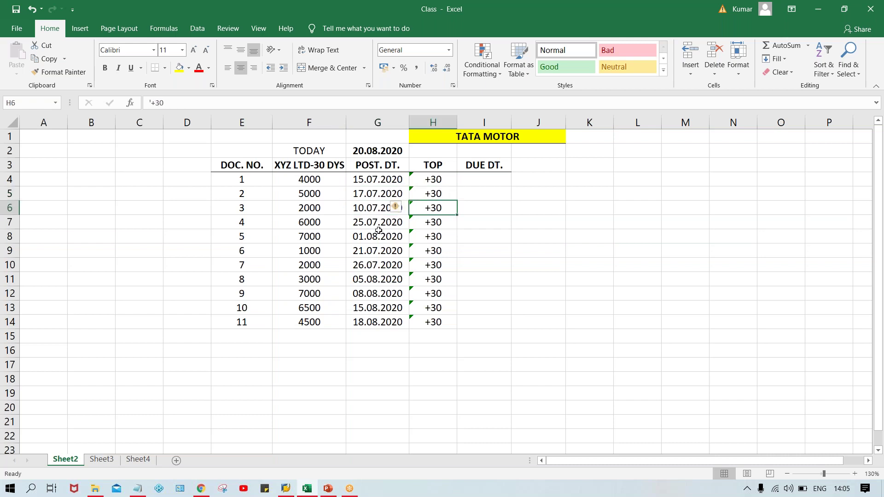
click(370, 230)
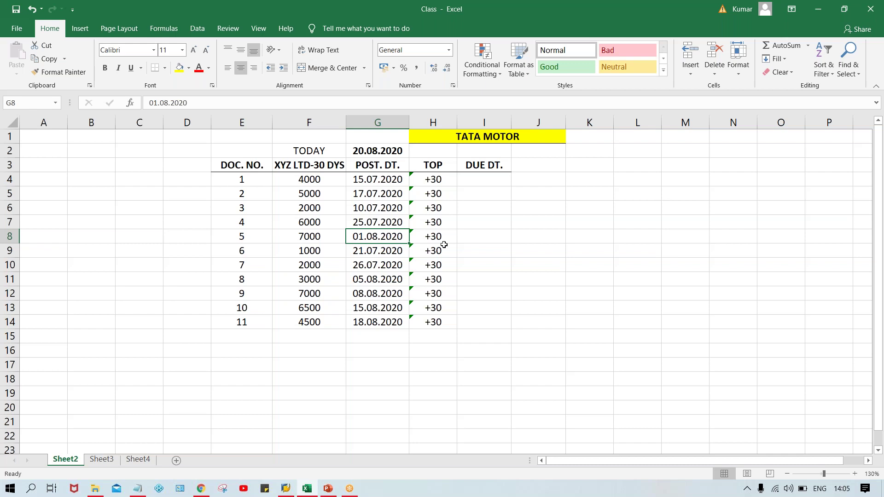
click(309, 161)
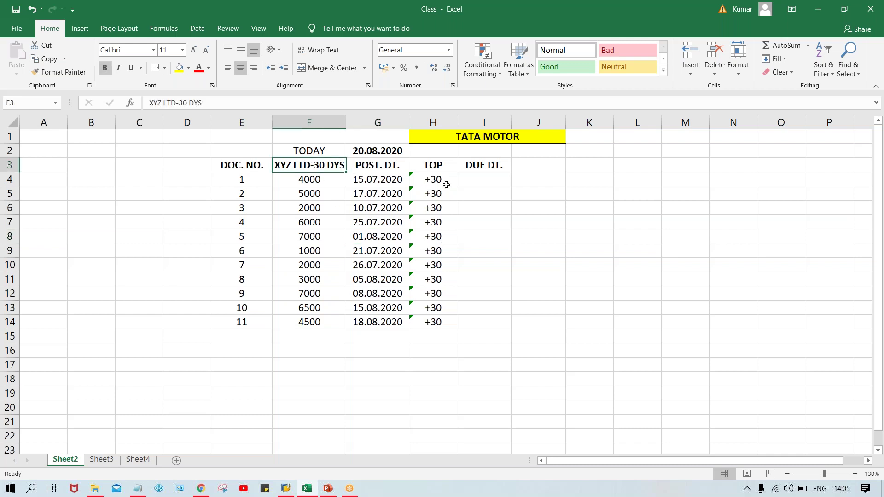
click(473, 180)
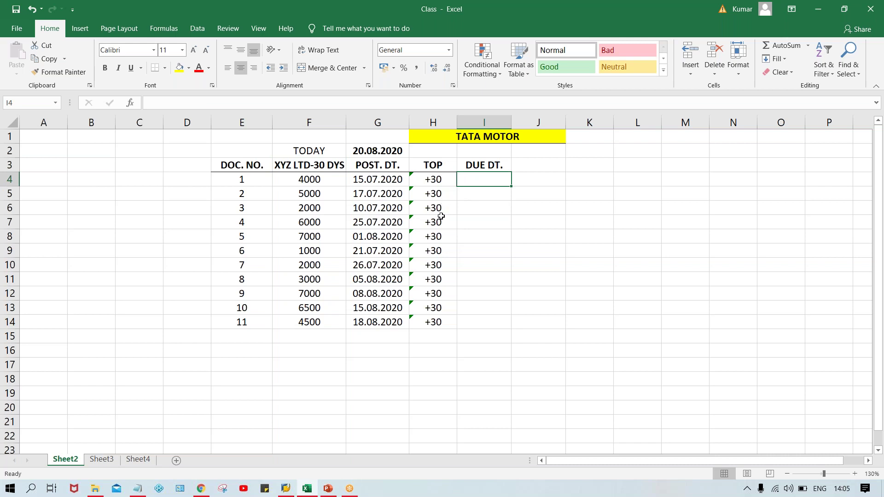
click(366, 181)
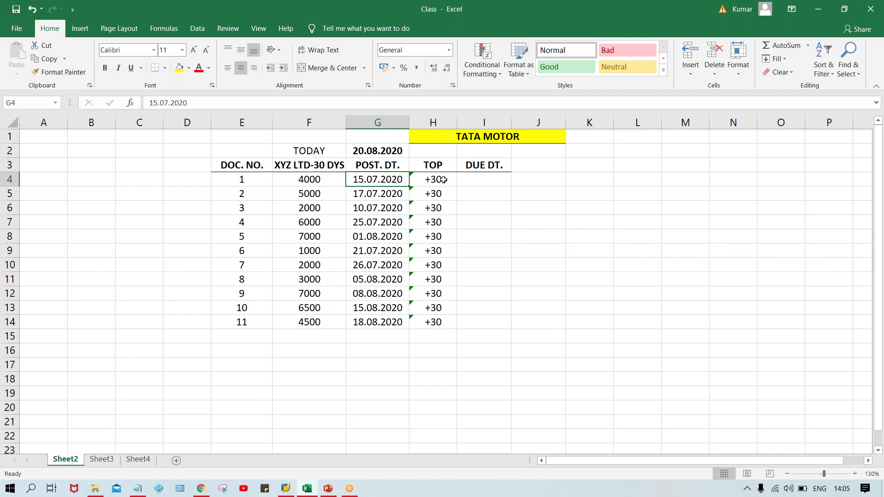
click(476, 181)
click(369, 183)
click(433, 184)
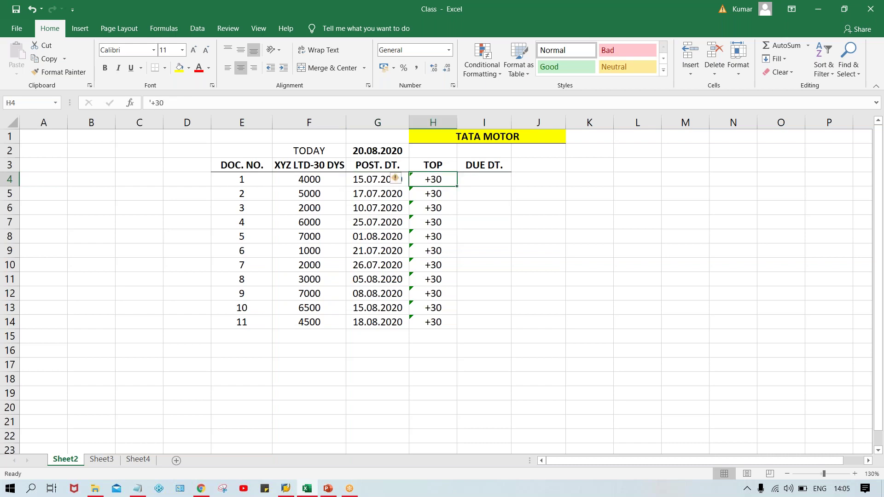
click(362, 184)
Step: Enter the due date 15.08.2020 for document 1 in I4 and correct it to 14.08.2020
click(479, 180)
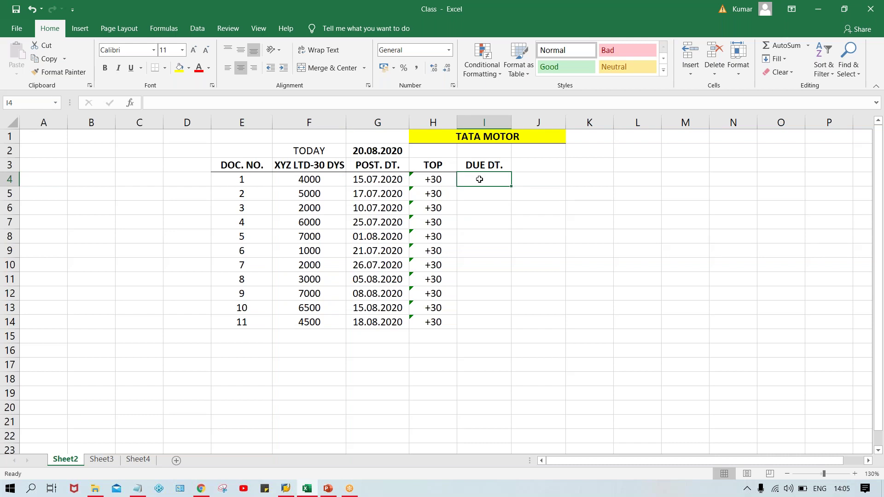
text(15.0)
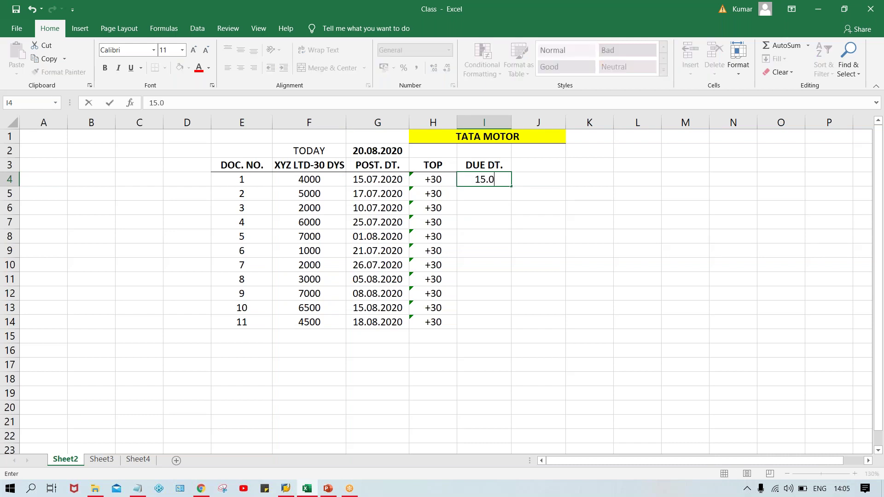
text(8.2020)
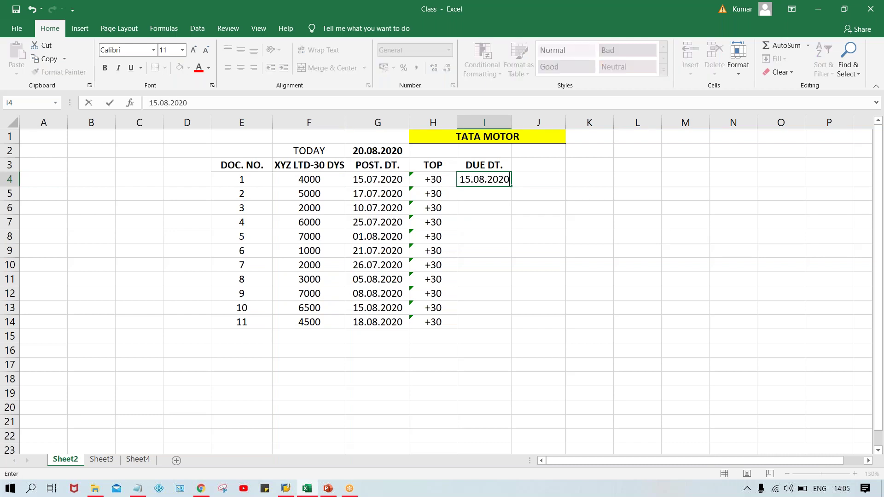
key(Return)
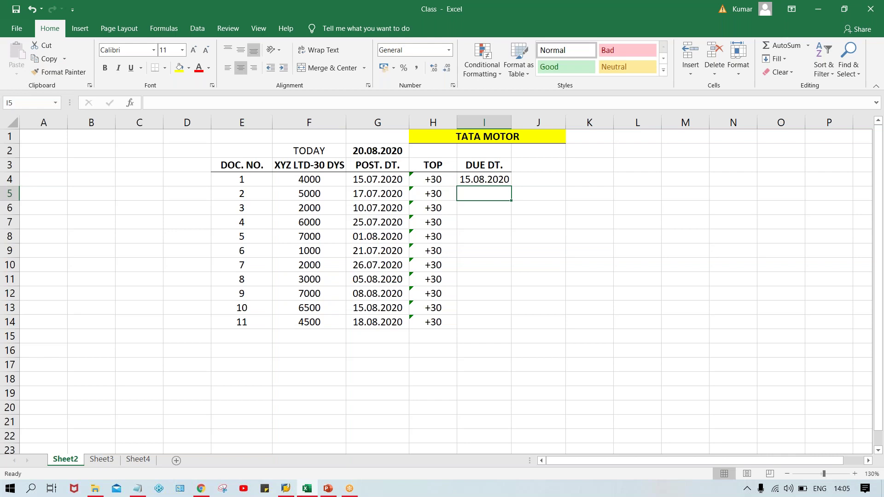
click(361, 179)
double_click(479, 178)
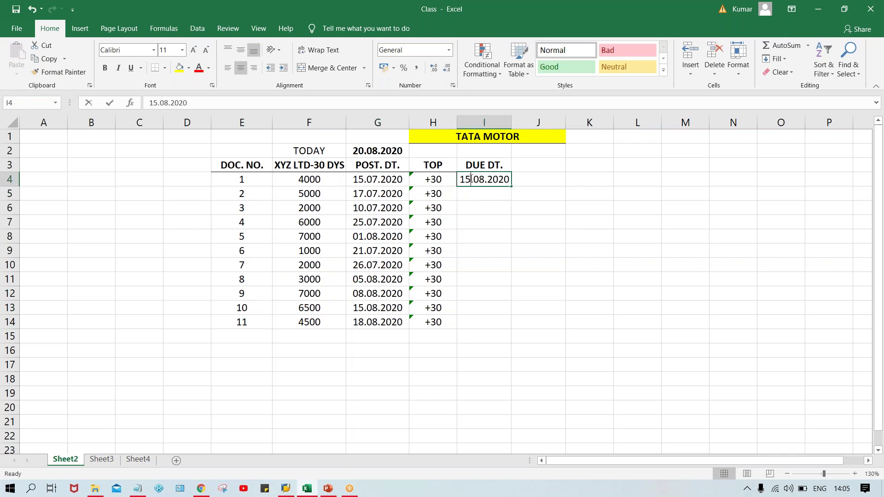
key(BackSpace)
text(4)
key(Return)
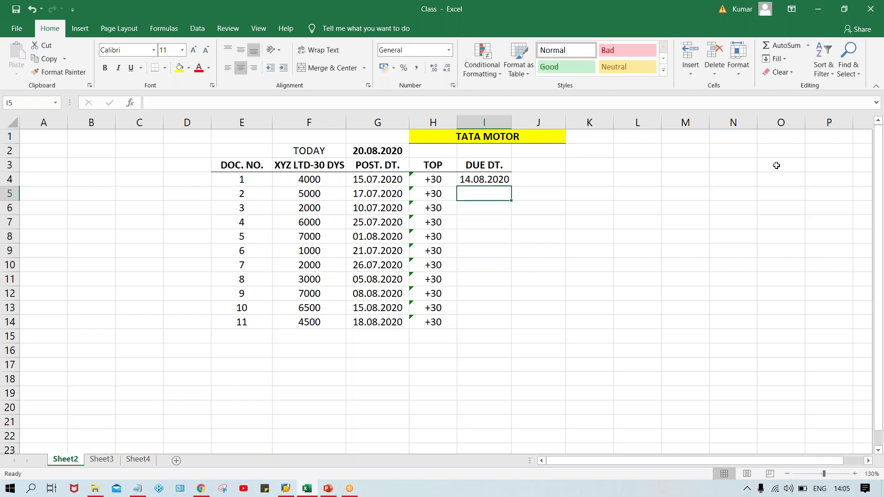
Step: Copy the due date from I4 into I5 for document 2 and change it to 16.08.2020
click(370, 179)
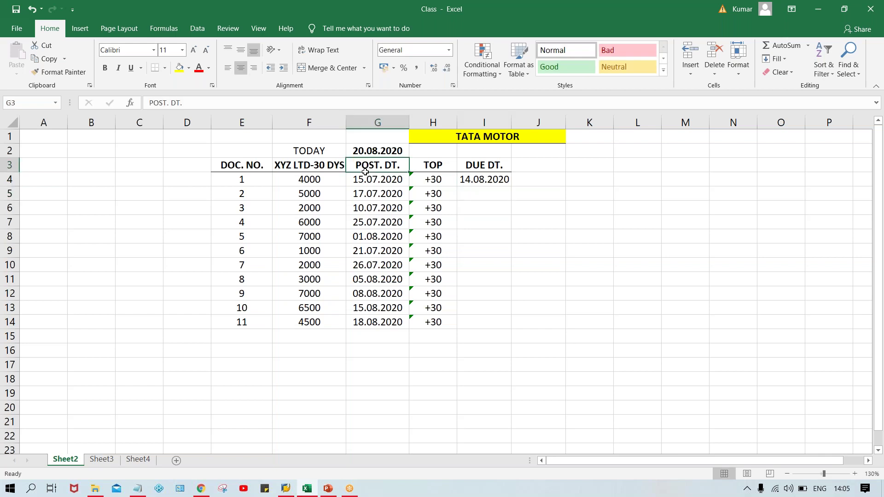
click(474, 179)
click(365, 194)
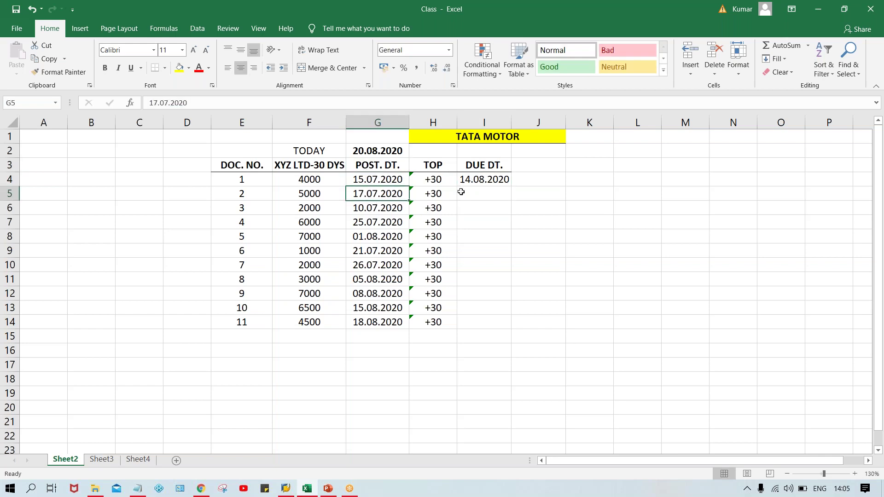
click(486, 192)
drag(365, 201, 366, 198)
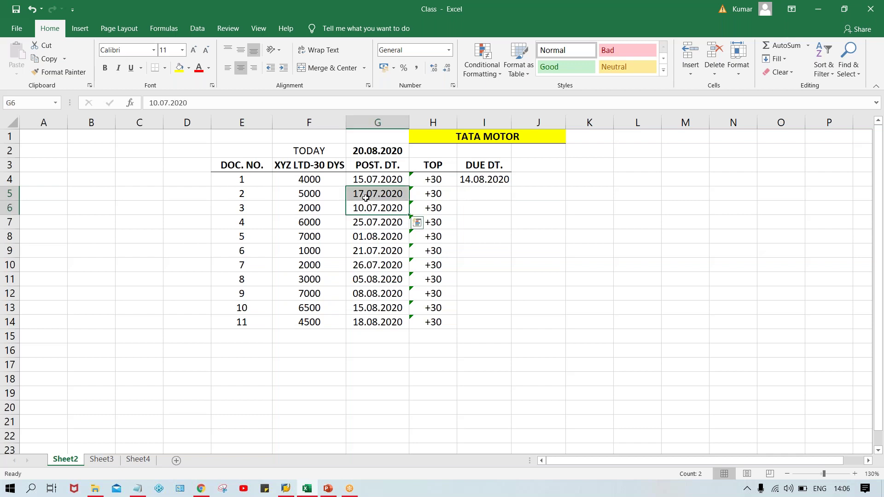
click(478, 191)
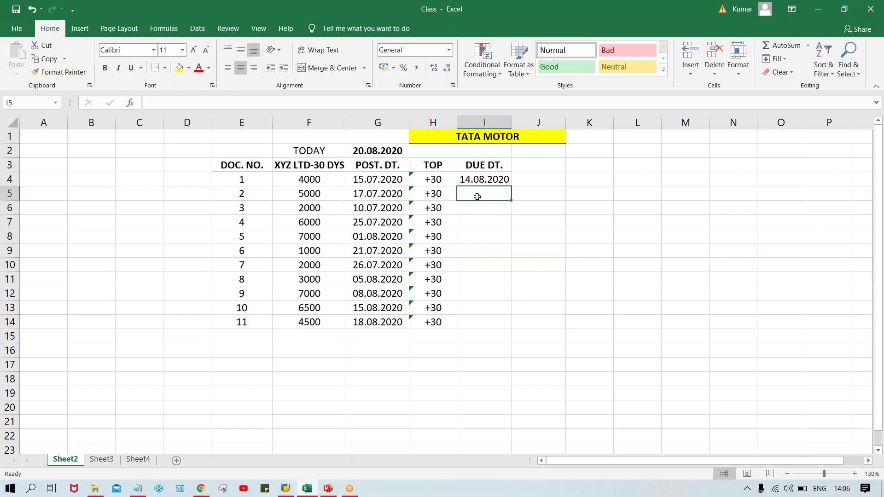
key(ctrl+d)
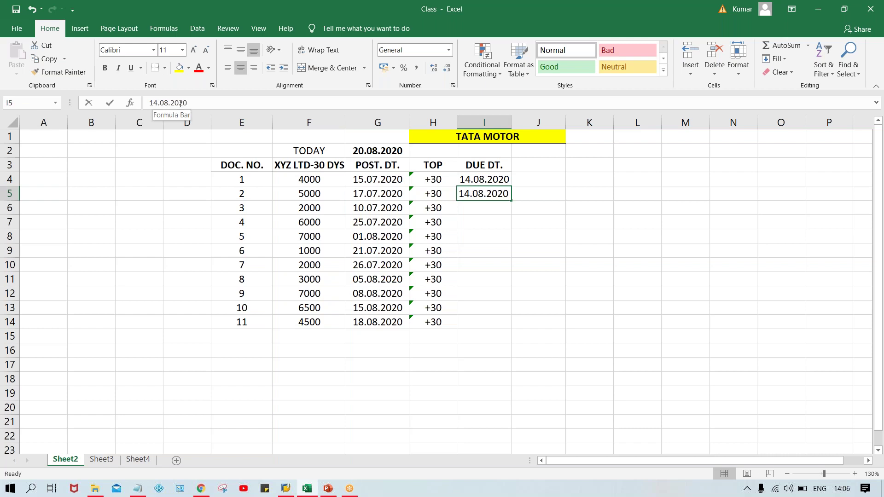
click(157, 102)
key(BackSpace)
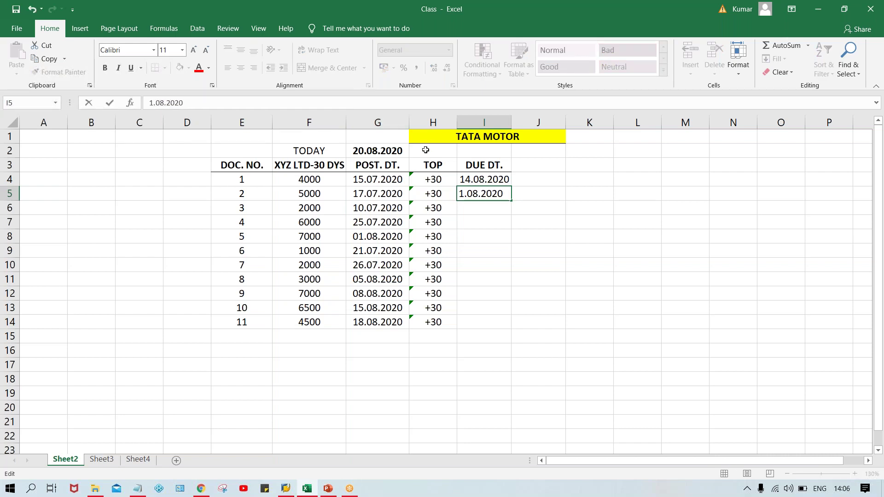
text(6)
key(Return)
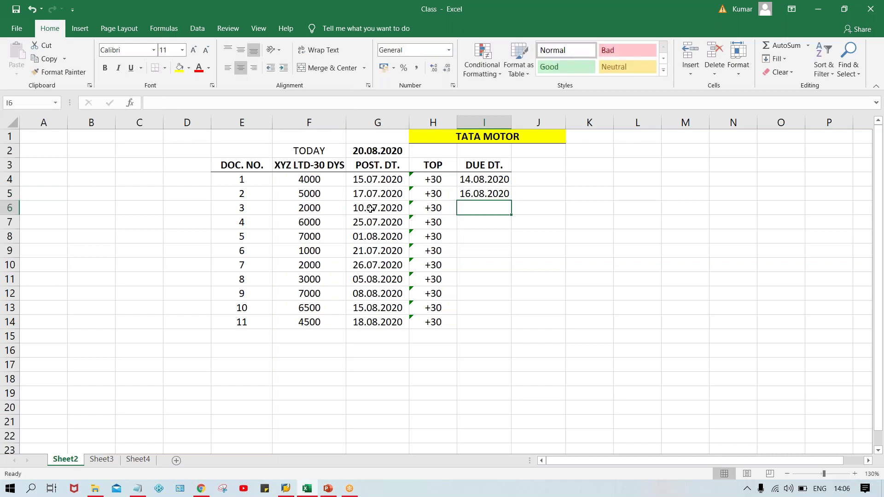
Step: Copy the due date from I5 into I6 for document 3 and change it to 09.08.2020
key(ctrl+d)
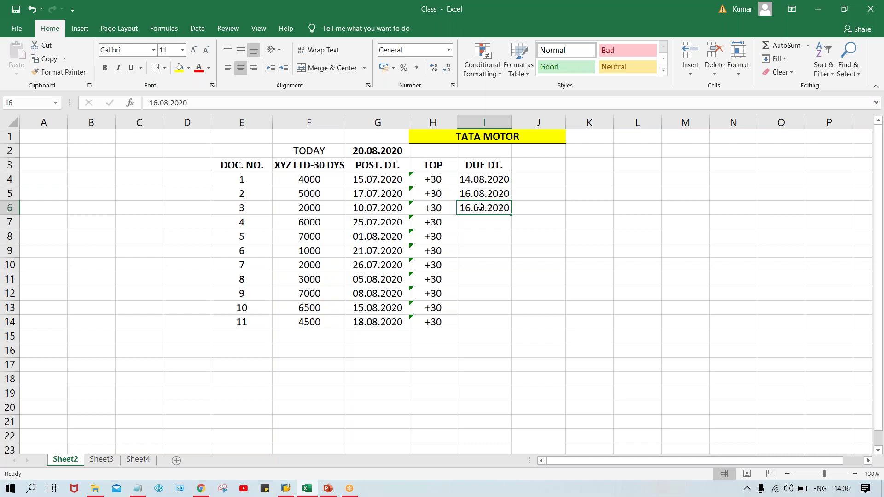
double_click(468, 206)
key(BackSpace)
key(BackSpace)
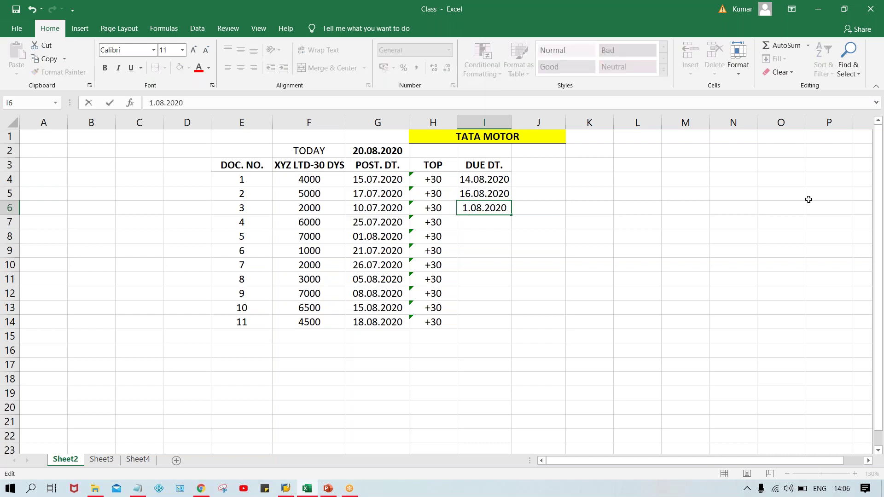
text(09)
key(Return)
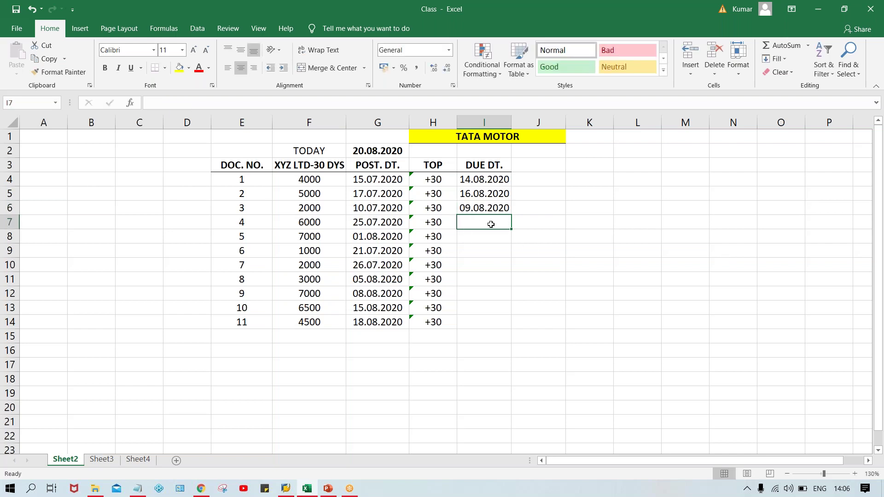
Step: Copy the due date from I6 into I7 for document 4 and change it to 24.08.2020
key(ctrl+d)
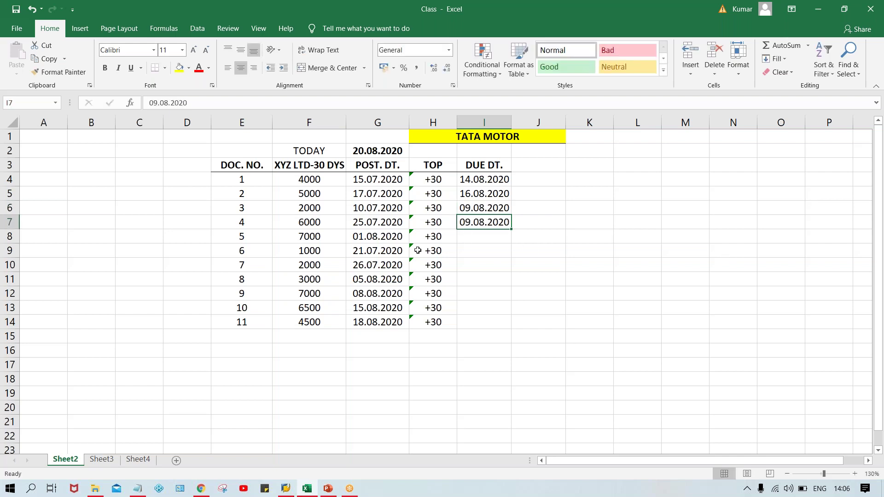
double_click(471, 222)
key(BackSpace)
key(BackSpace)
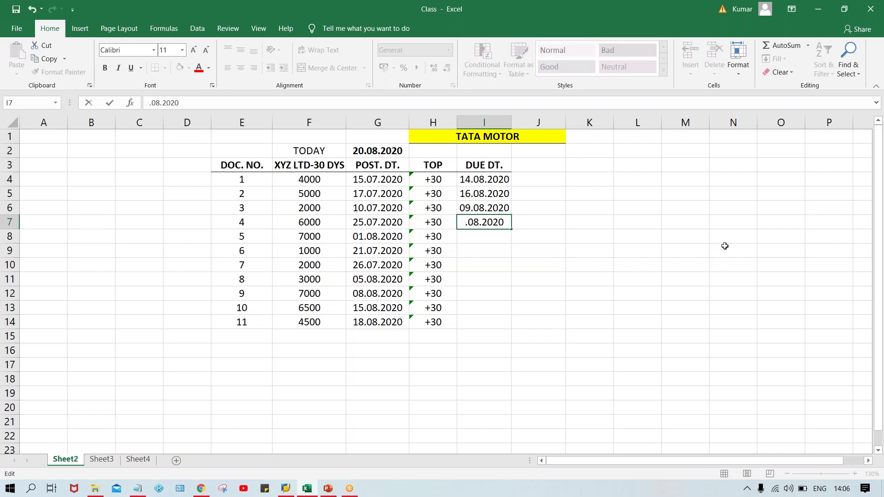
text(24)
key(Return)
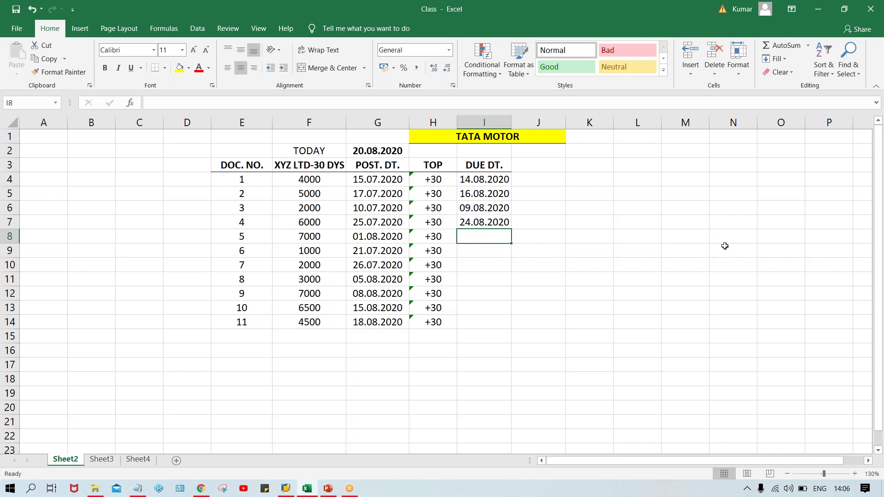
Step: Enter the due date 31.08.2020 for document 5 in I8
text(30.)
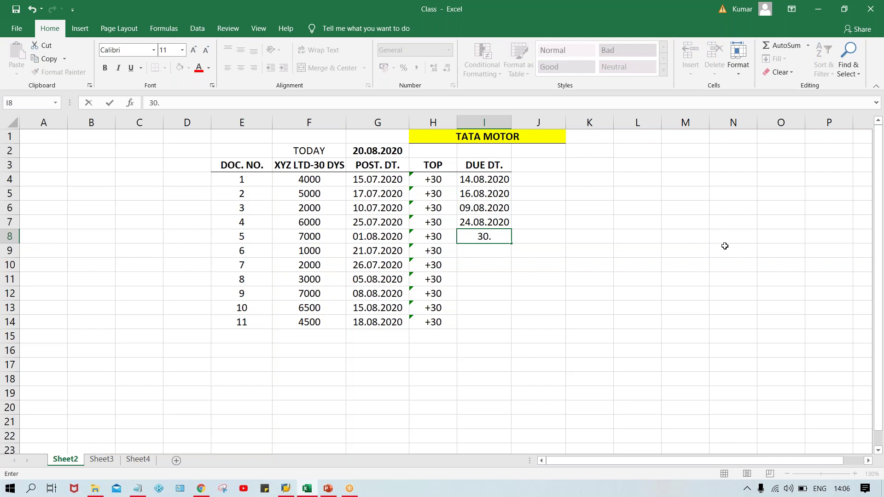
key(BackSpace)
key(BackSpace)
text(1.0)
text(8.2020)
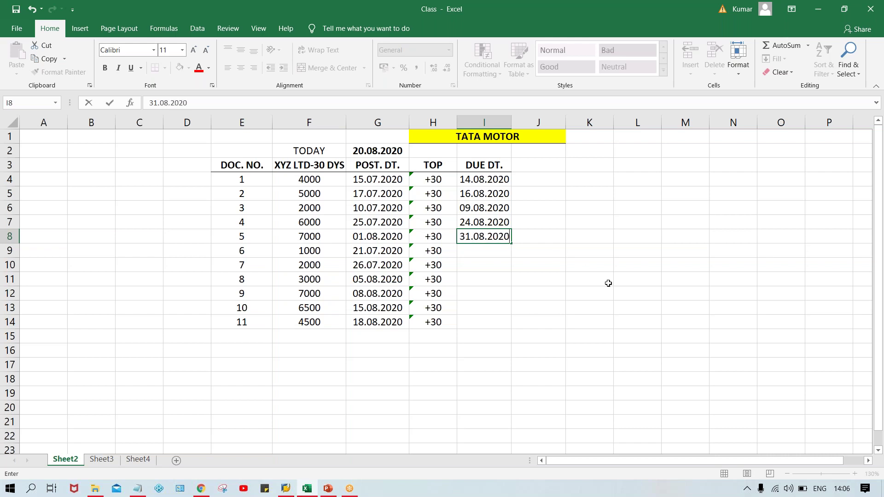
key(Return)
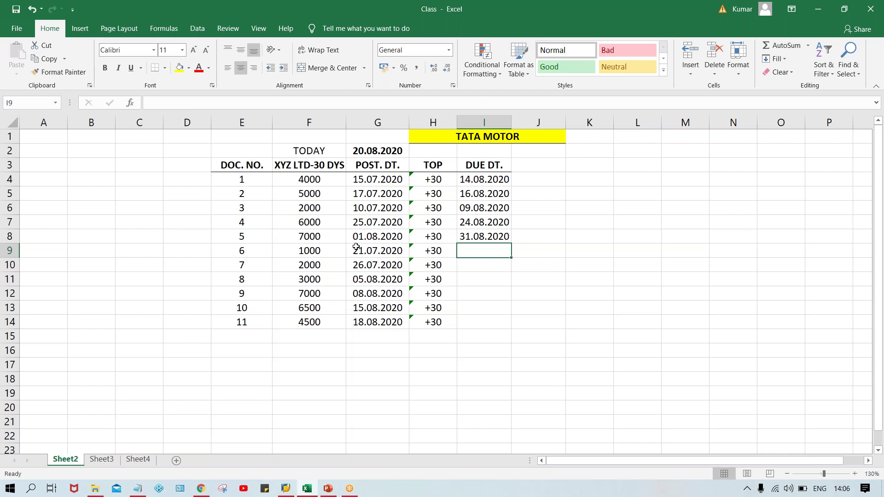
Step: Enter the due date 20.08.2020 for document 6 in I9
click(376, 251)
click(484, 246)
text(20.08)
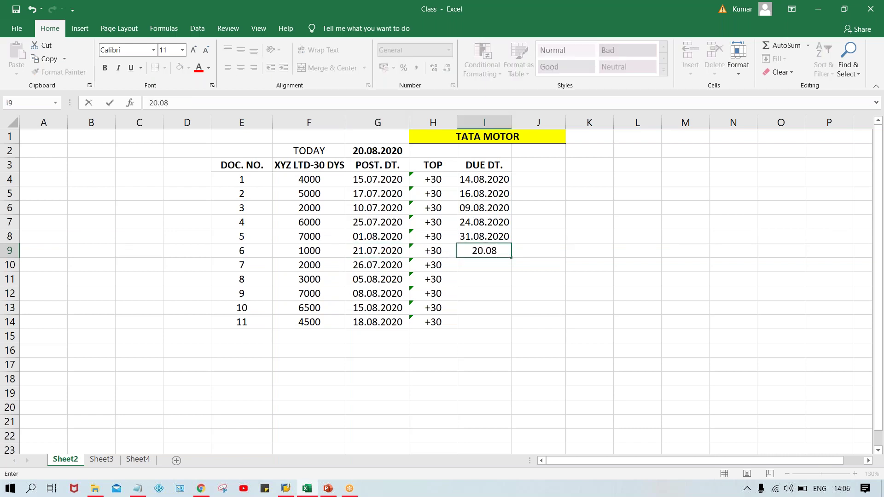
text(.2020)
key(Return)
Step: Enter the due date 25.07.2020 for document 7 in I10 and correct it to 25.08.2020
click(362, 264)
click(488, 264)
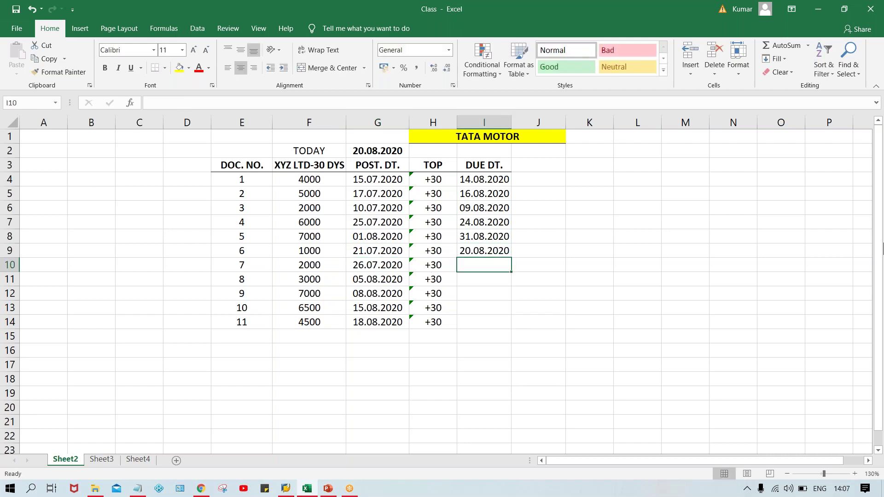
text(25.0)
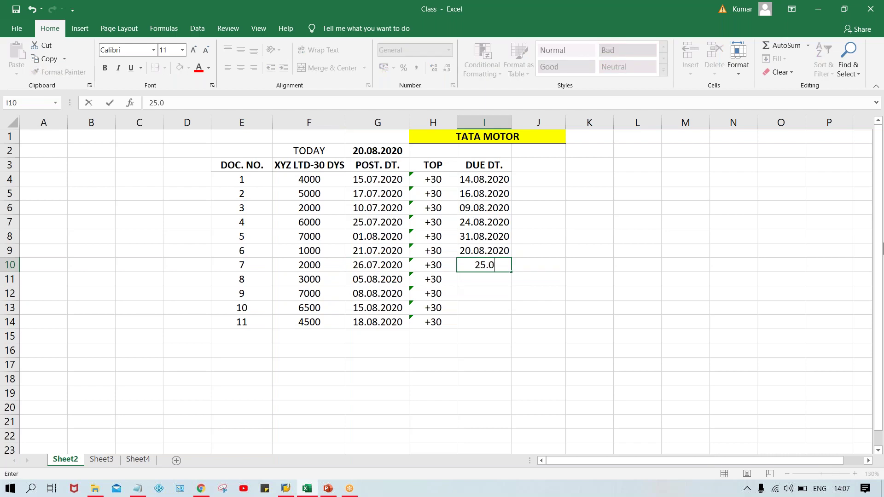
text(7.2020)
key(Return)
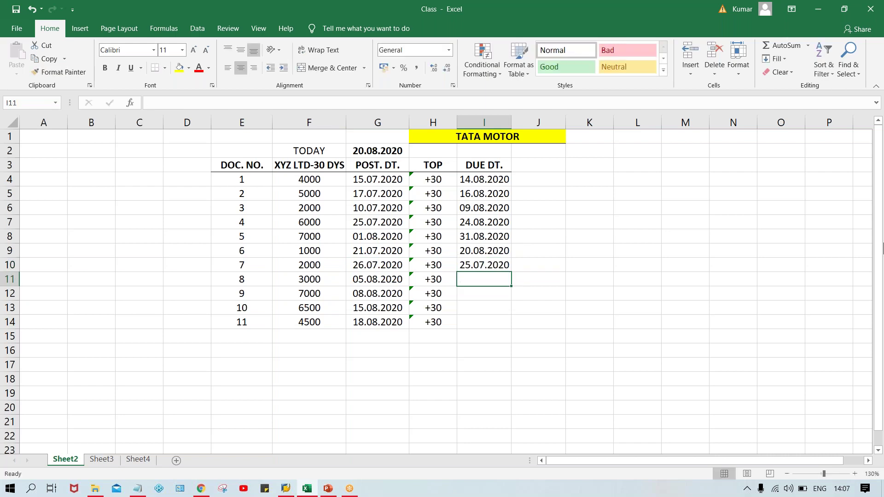
double_click(486, 262)
key(BackSpace)
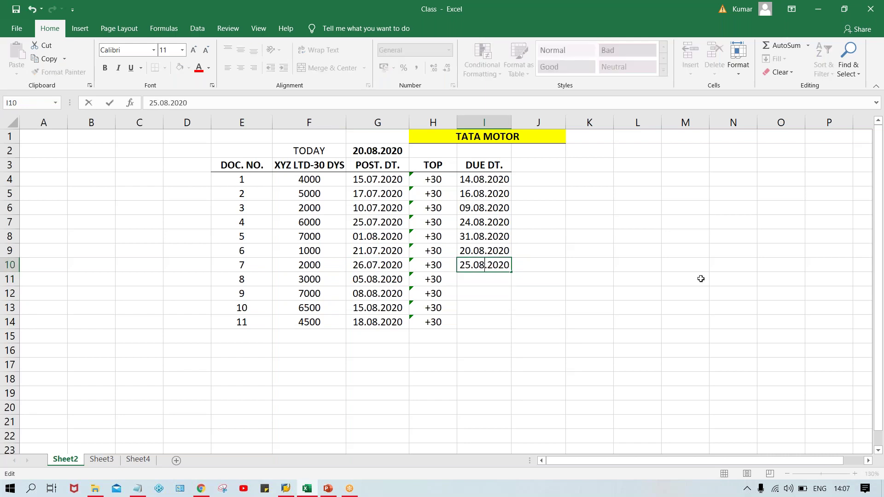
text(8)
key(Return)
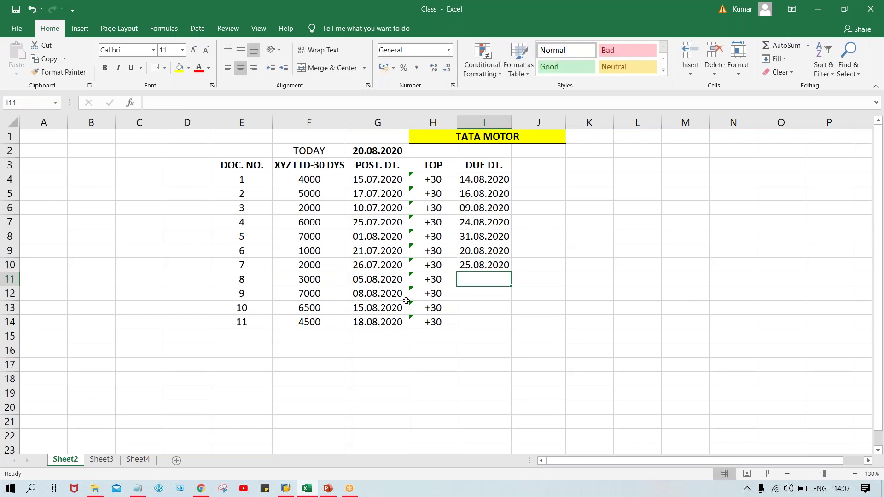
Step: Enter the due date 04.09.2020 for document 8 in I11
click(362, 280)
click(475, 277)
click(364, 283)
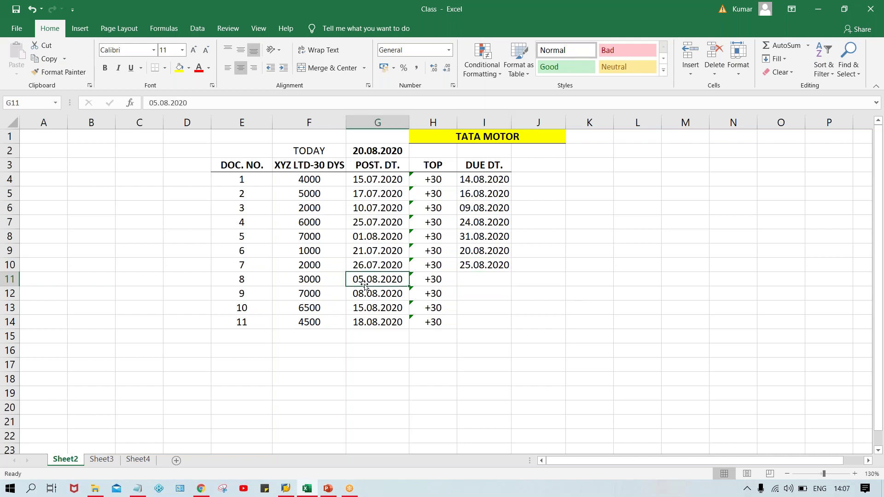
click(478, 279)
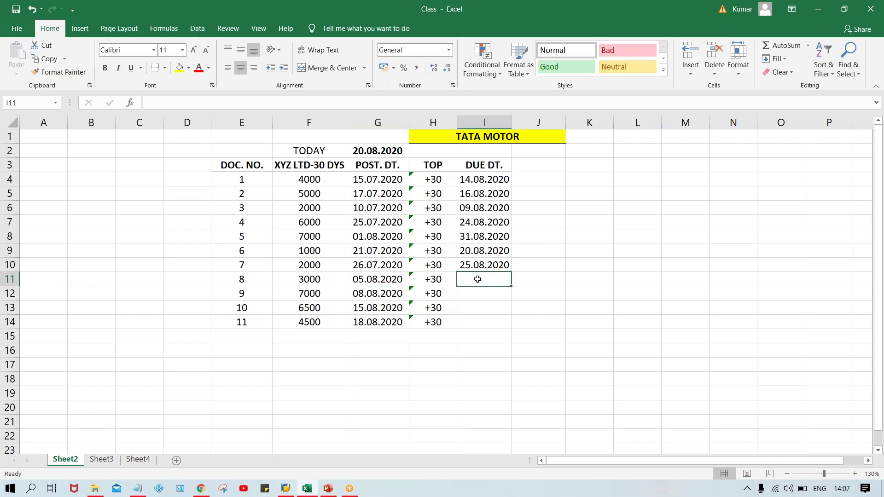
text(04.09.2020)
key(Return)
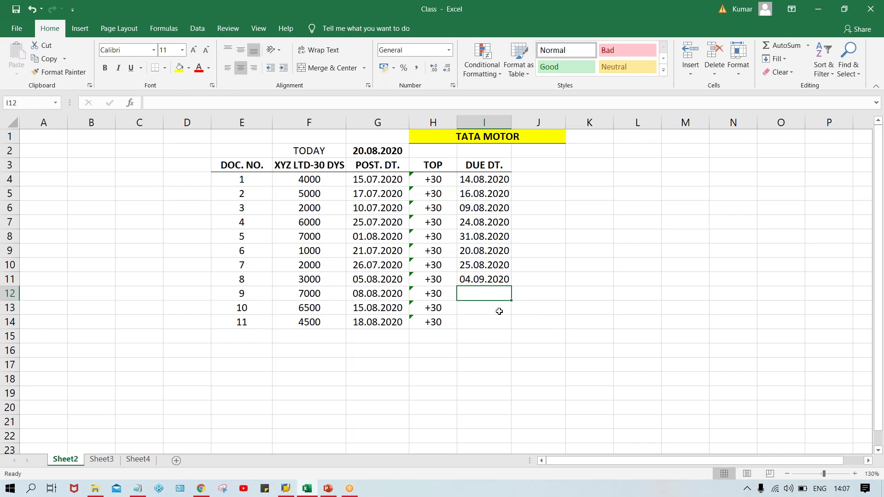
Step: Enter the due dates 07.09.2020, 14.09.2020 and 17.09.2020 for documents 9, 10 and 11 in I12 to I14
text(07.)
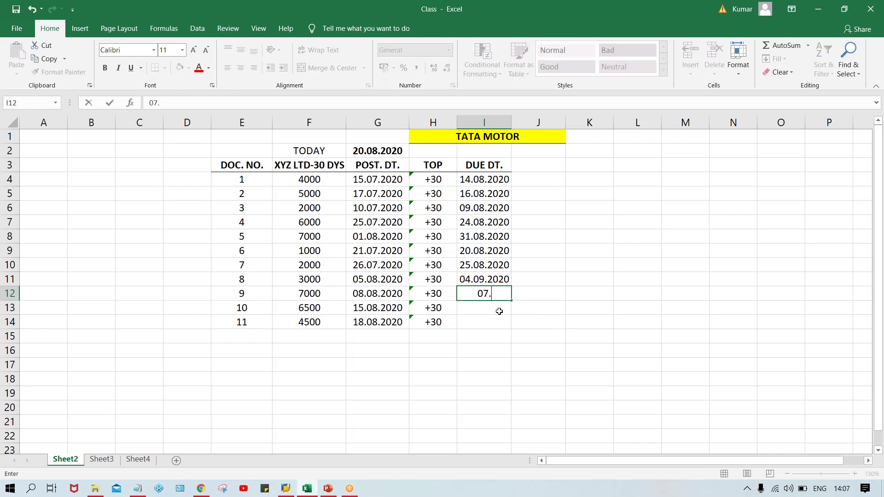
text(09.2020)
key(Return)
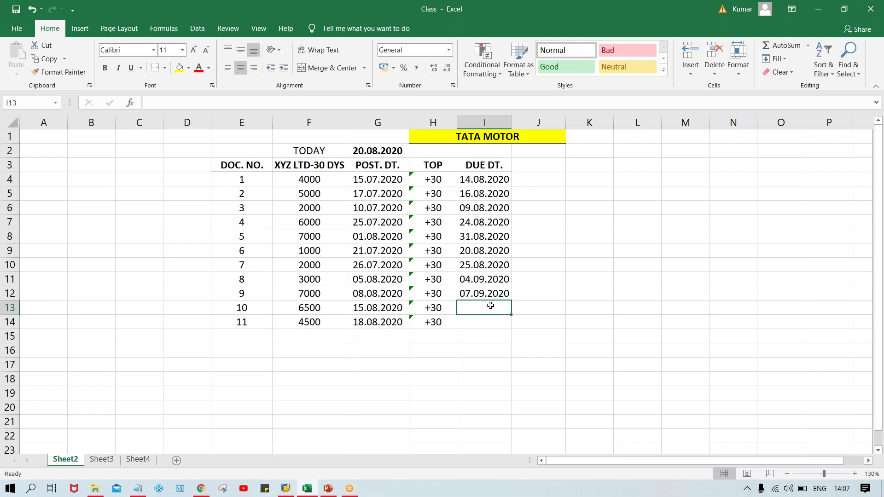
text(14.)
text(08)
key(BackSpace)
text(9.2020)
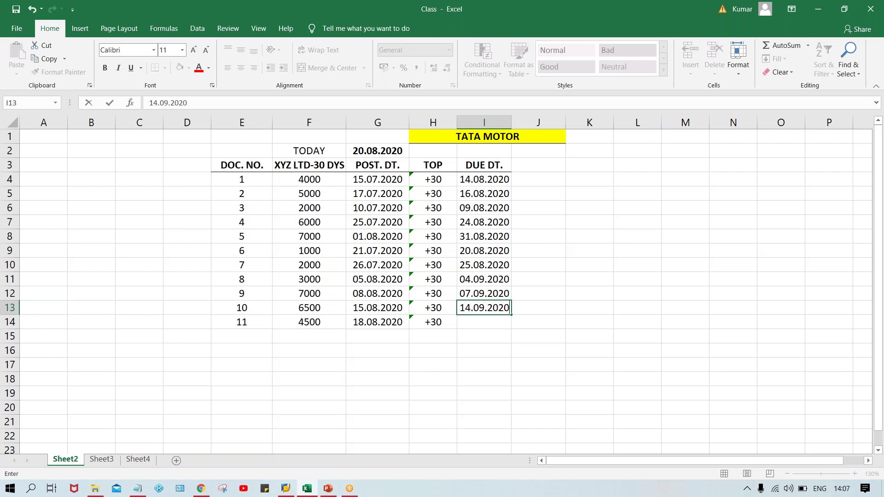
key(Return)
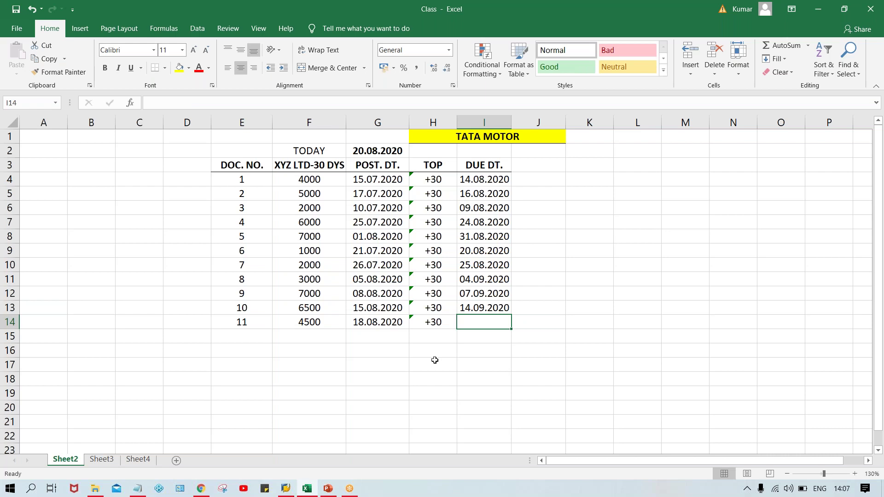
text(17.)
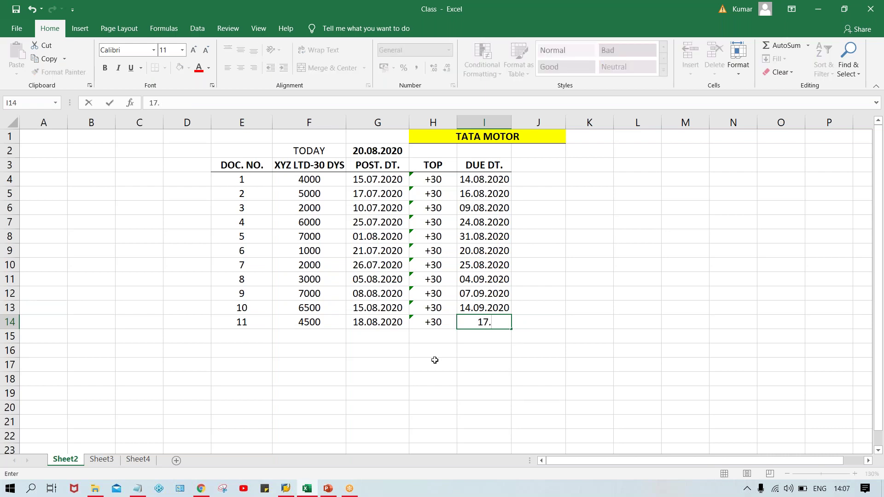
text(09.2020)
key(Return)
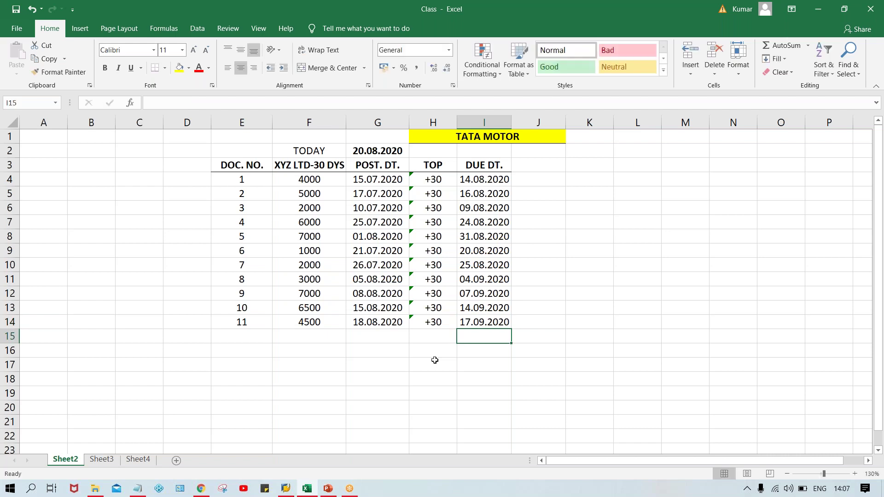
click(674, 12)
click(555, 204)
drag(472, 182, 481, 323)
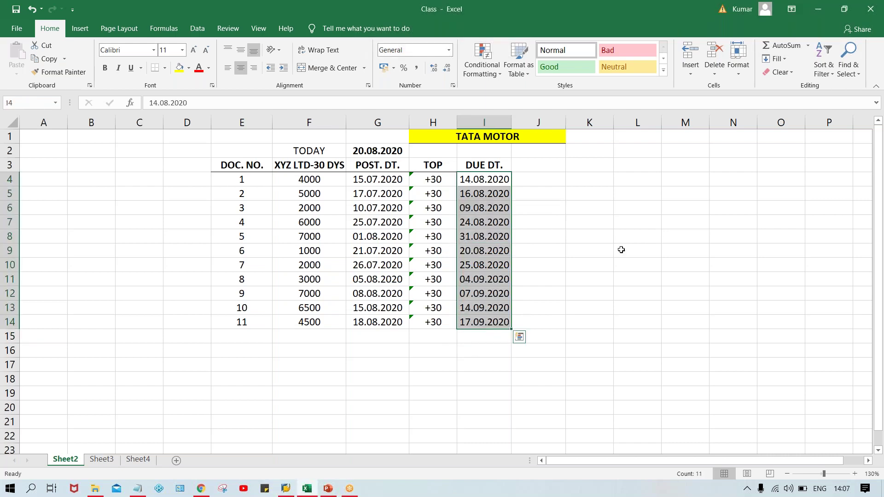
click(635, 236)
Step: Add the heading STATUS in J3 beside the due date column, in bold with a bottom border
click(535, 165)
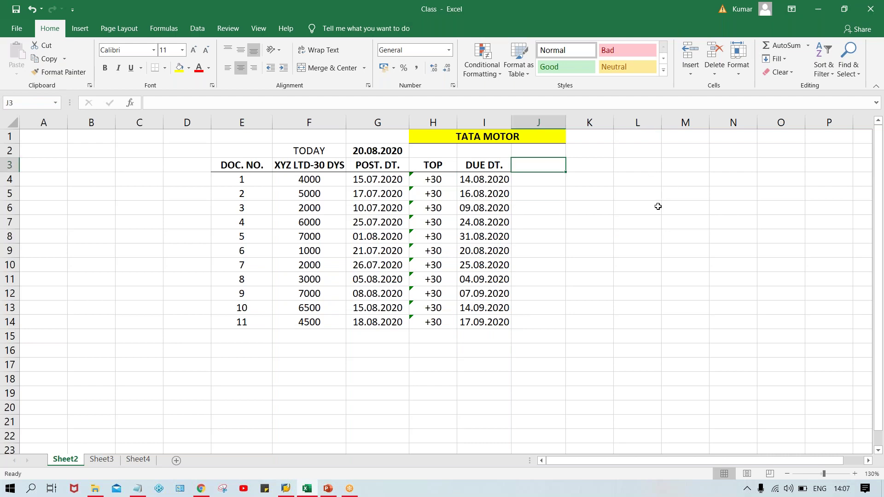
text(S)
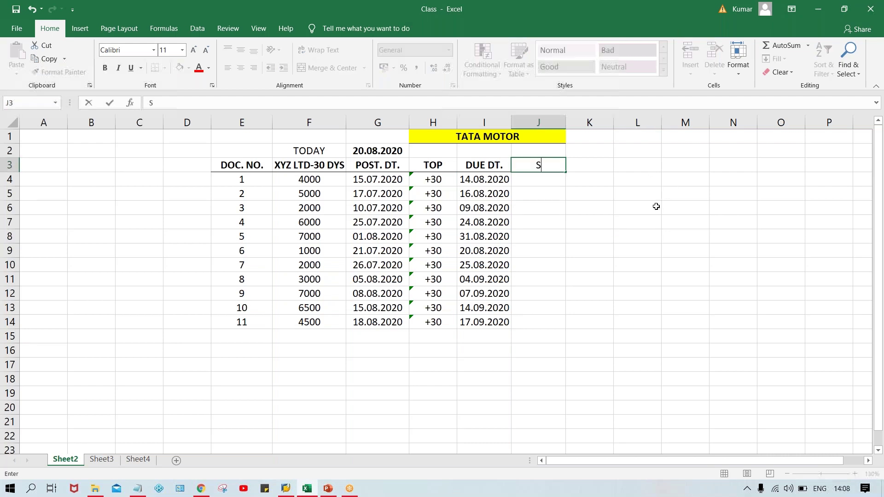
text(TATUS)
key(Return)
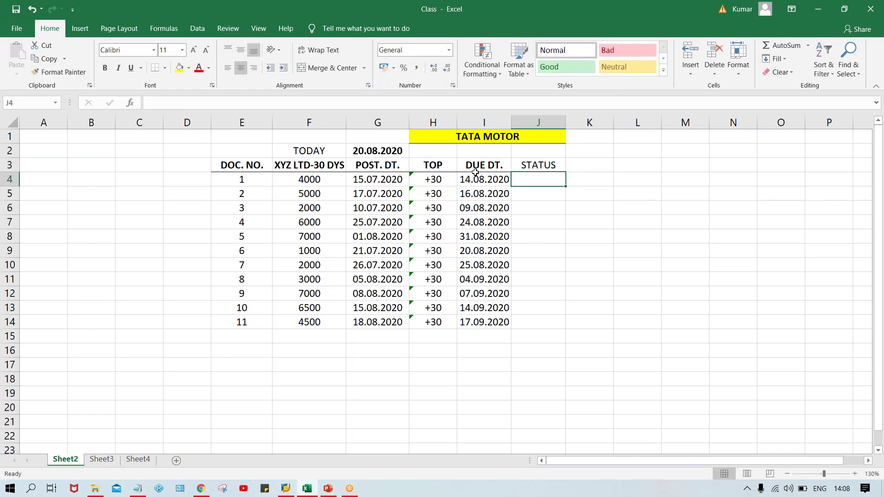
click(544, 163)
key(ctrl+b)
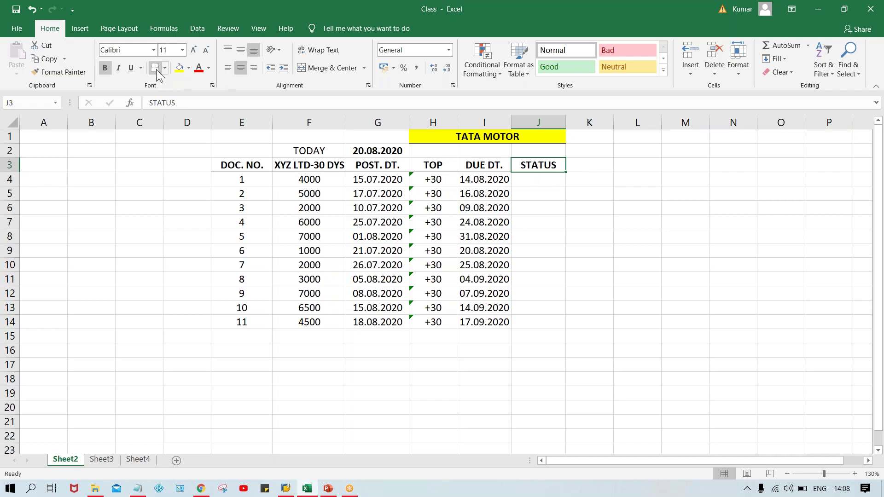
click(608, 207)
Step: Compare document 1's due date with today's date in G2 and enter the status OD in J4
click(532, 180)
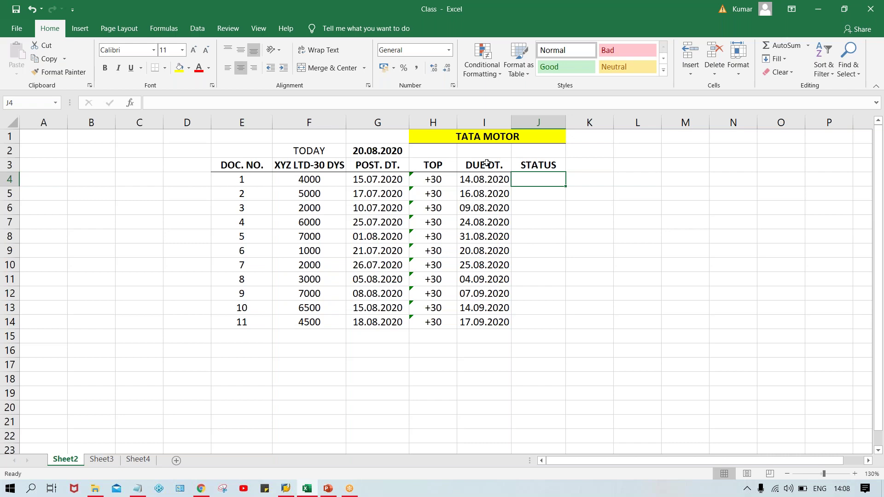
click(372, 153)
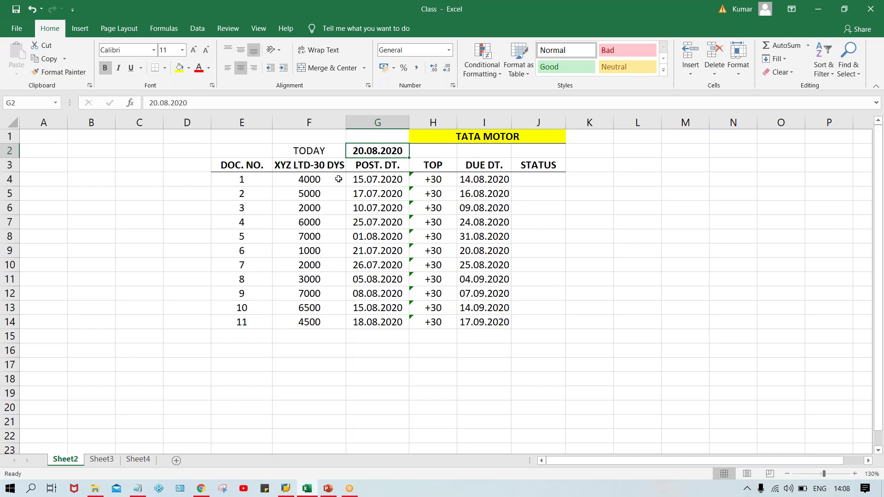
click(489, 181)
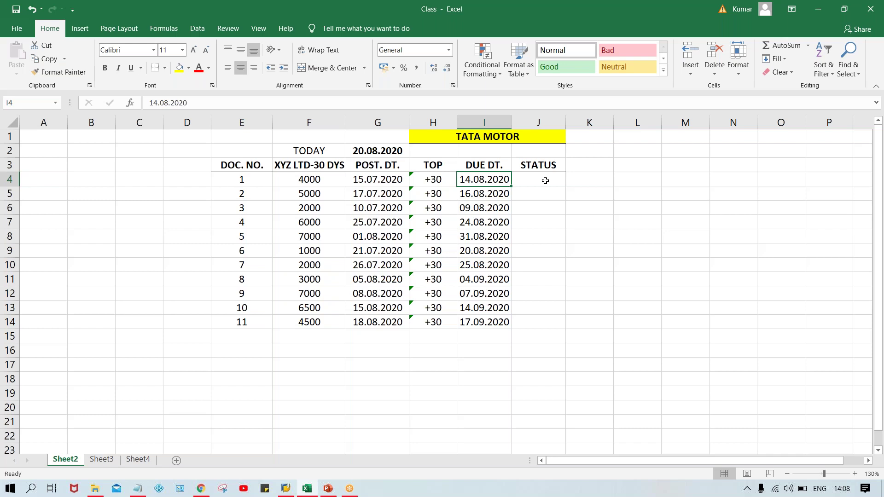
text(OD)
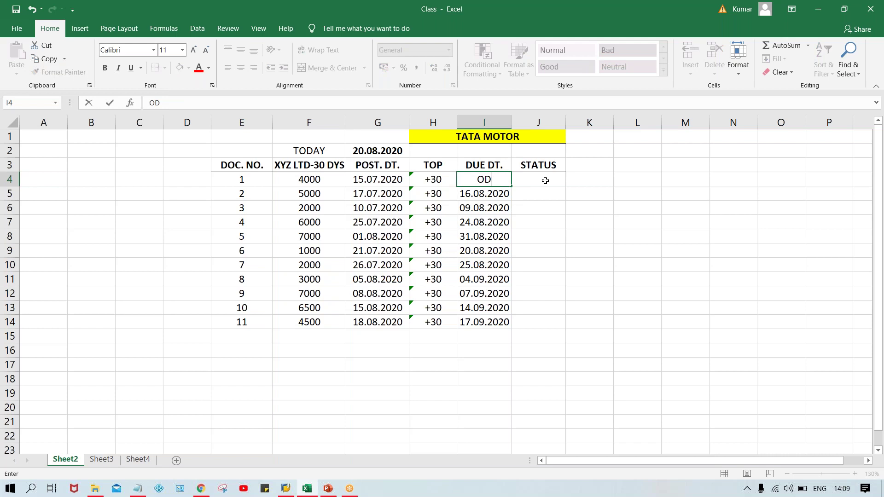
key(Escape)
click(552, 183)
text(OD)
key(Return)
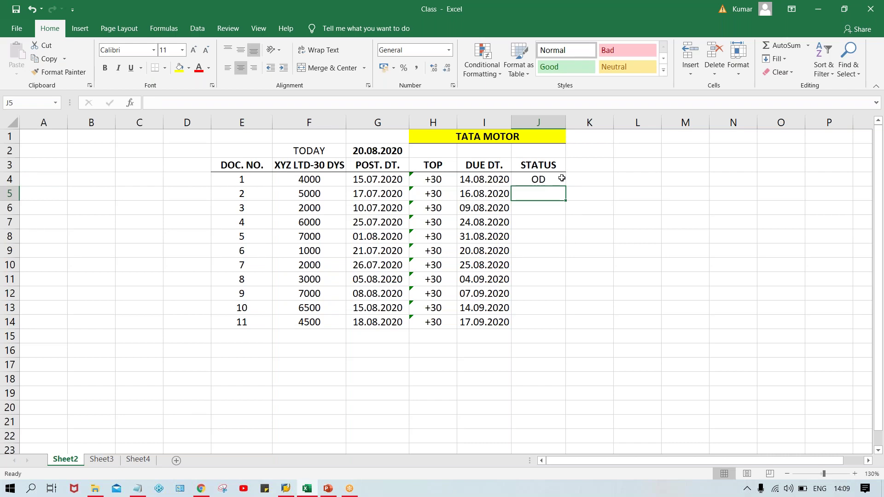
Step: Copy the OD status down into J5 and J6 for documents 2 and 3, checking their due dates against today's date
click(469, 194)
click(526, 194)
key(ctrl+d)
key(Down)
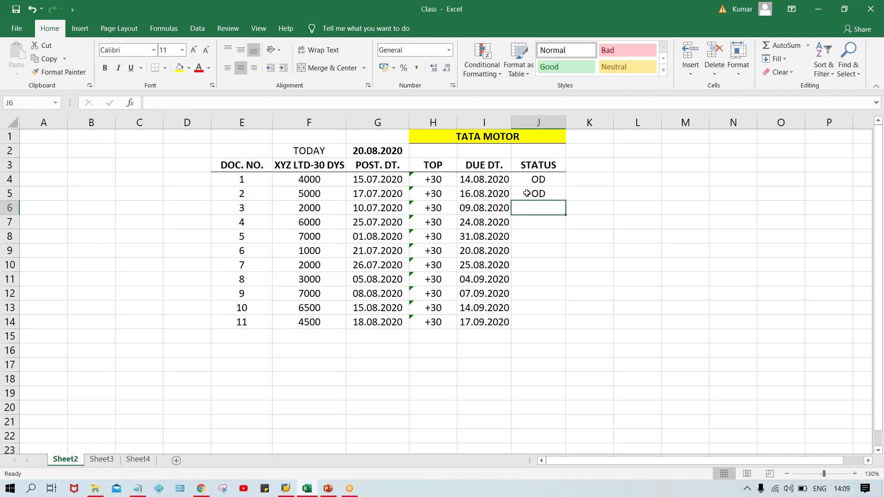
click(476, 209)
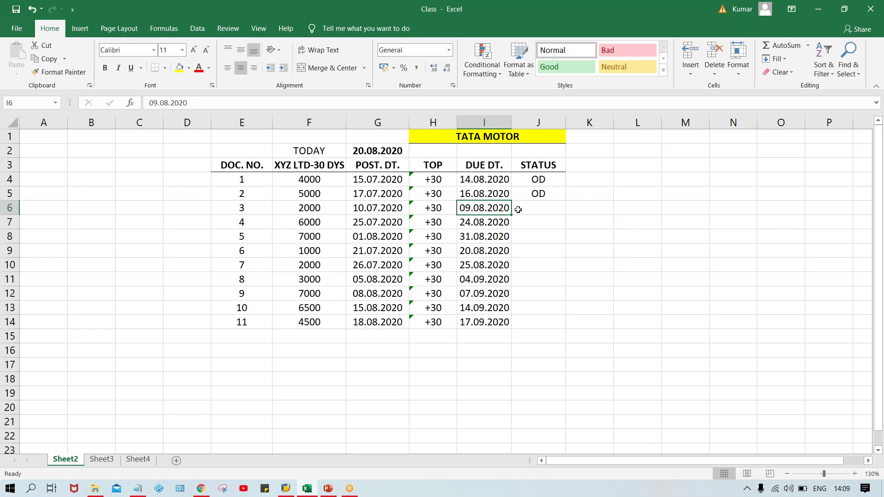
click(529, 210)
key(ctrl+d)
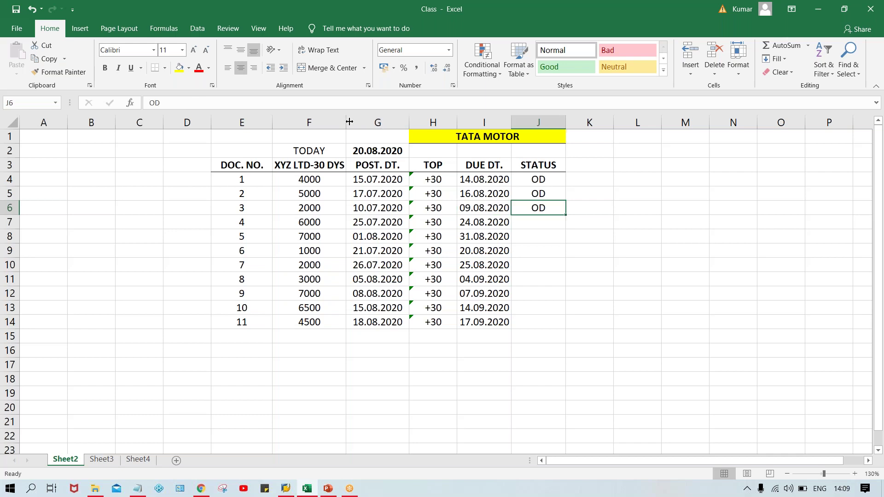
click(362, 153)
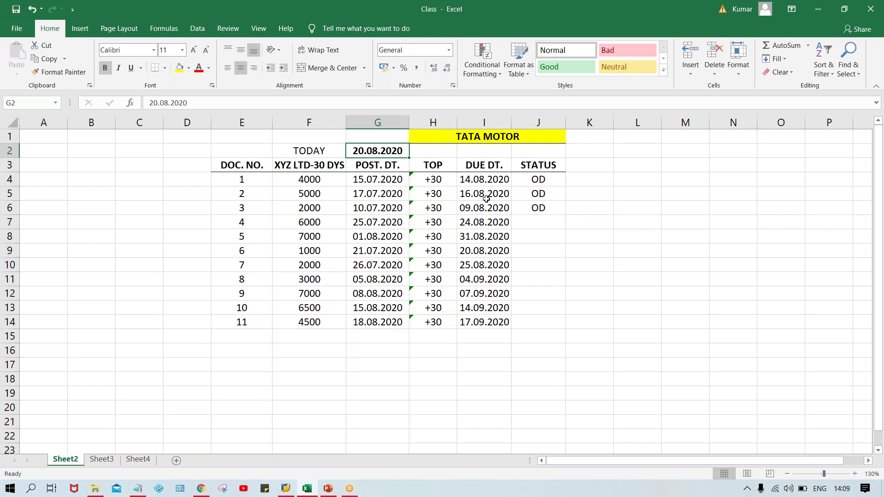
Step: Check document 4's due date in I7 and enter the status ND in J7
click(538, 223)
click(487, 220)
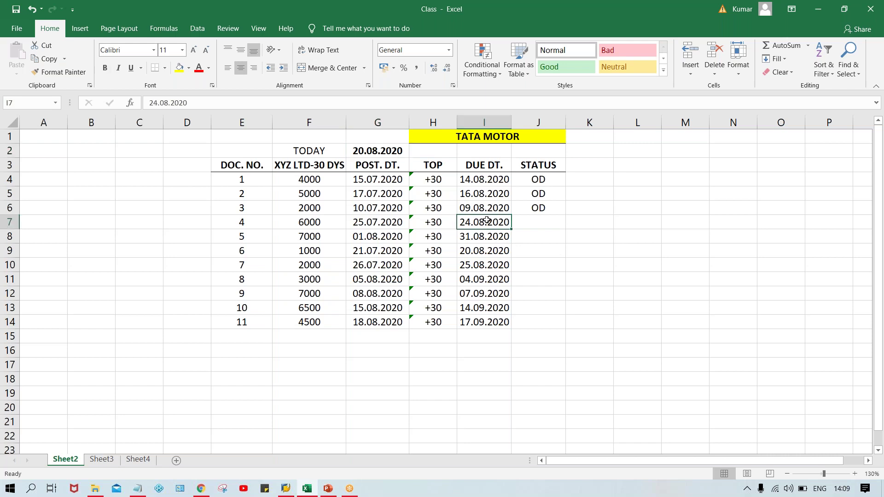
click(528, 217)
text(ND)
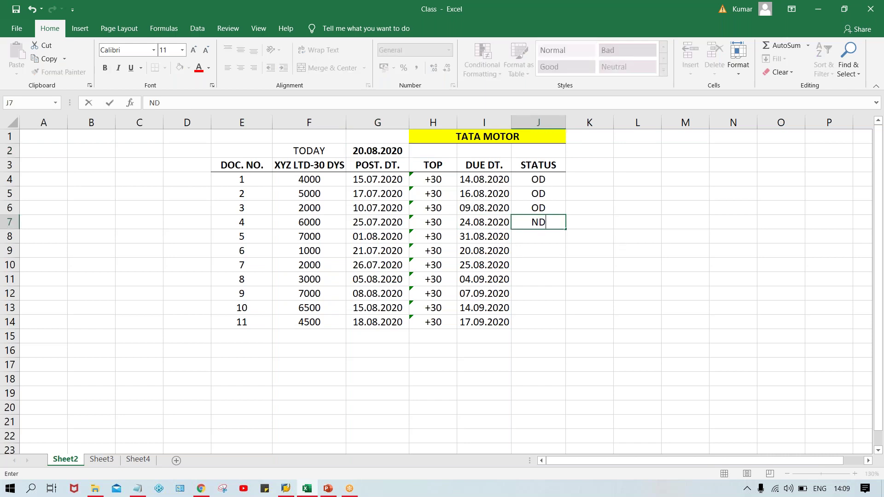
key(Return)
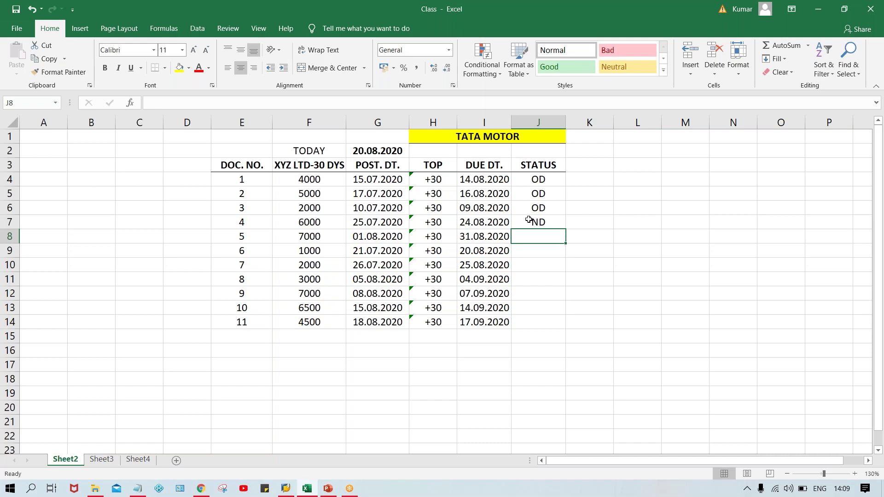
Step: Copy the ND status down into J8 for document 5, checking its due date in I8
click(475, 240)
click(526, 236)
key(ctrl+d)
click(475, 239)
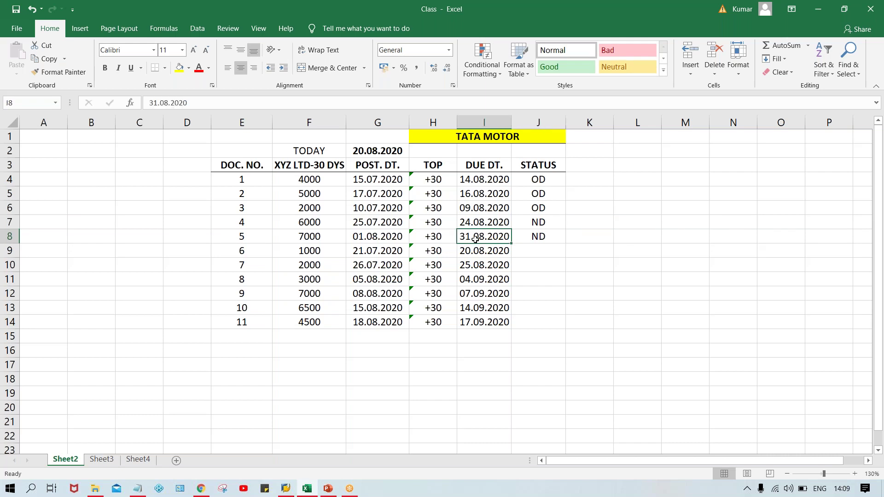
Step: Compare document 6's due date with today's date in G2 and enter the status DUE in J9
click(534, 250)
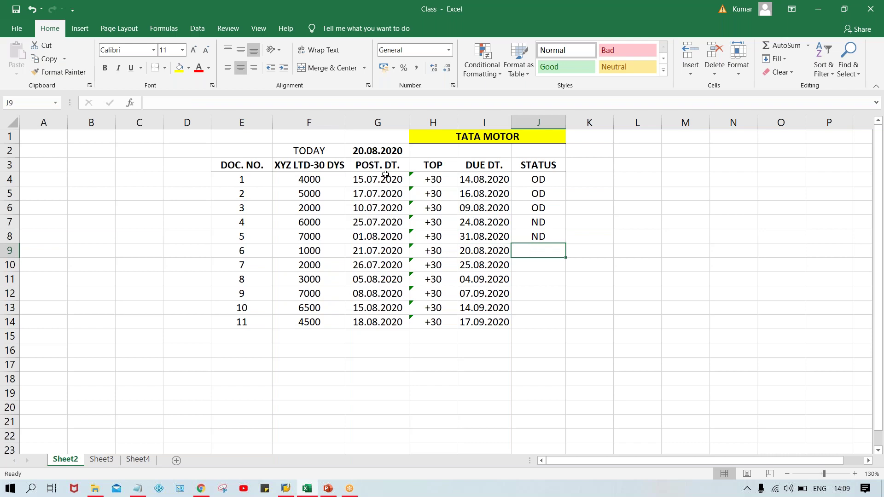
click(372, 150)
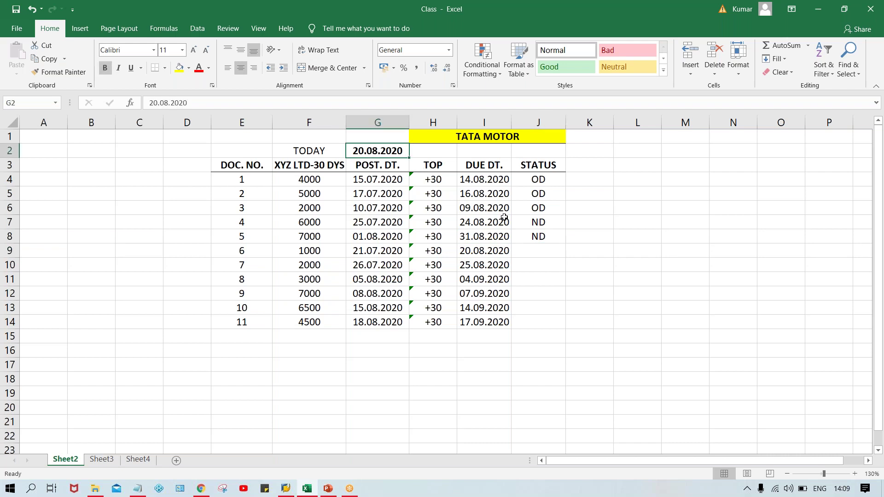
click(536, 250)
text(DUE)
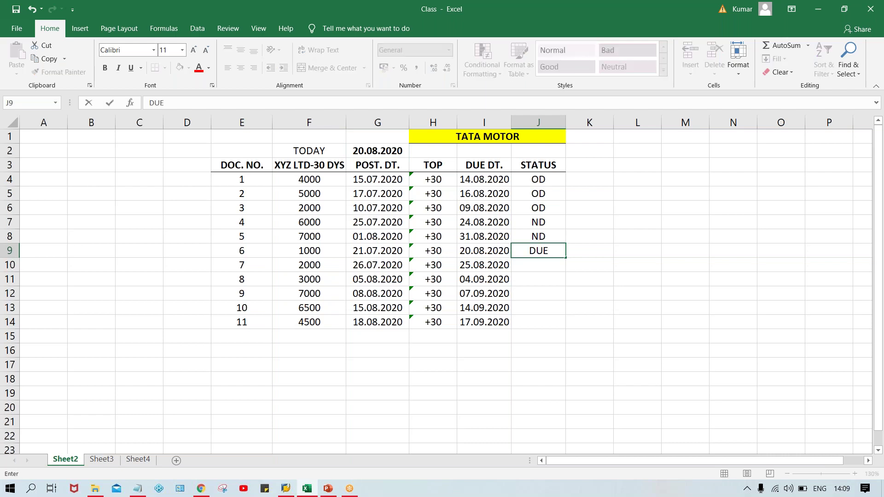
key(Return)
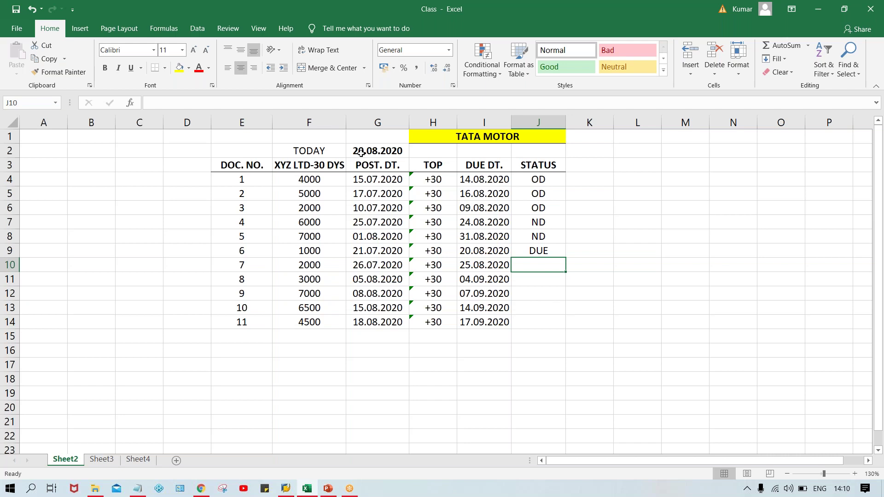
click(483, 251)
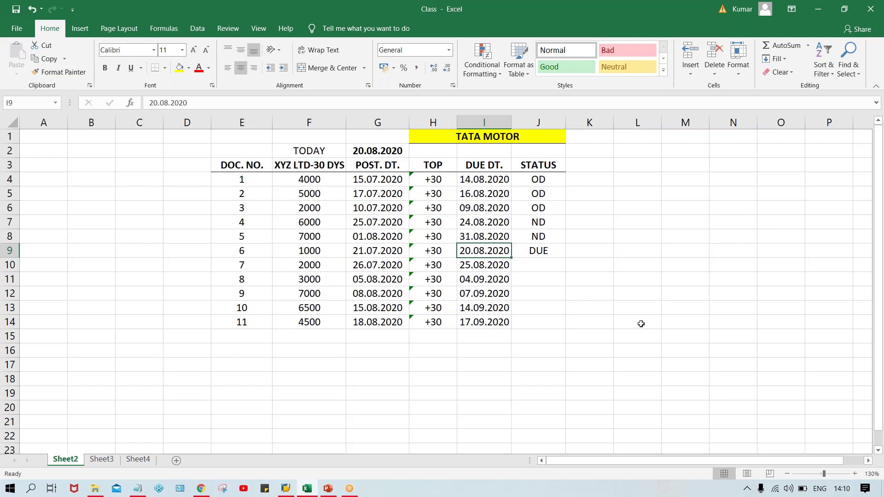
Step: Enter the status ND for documents 7 and 8 in J10 and J11
key(Right)
key(Down)
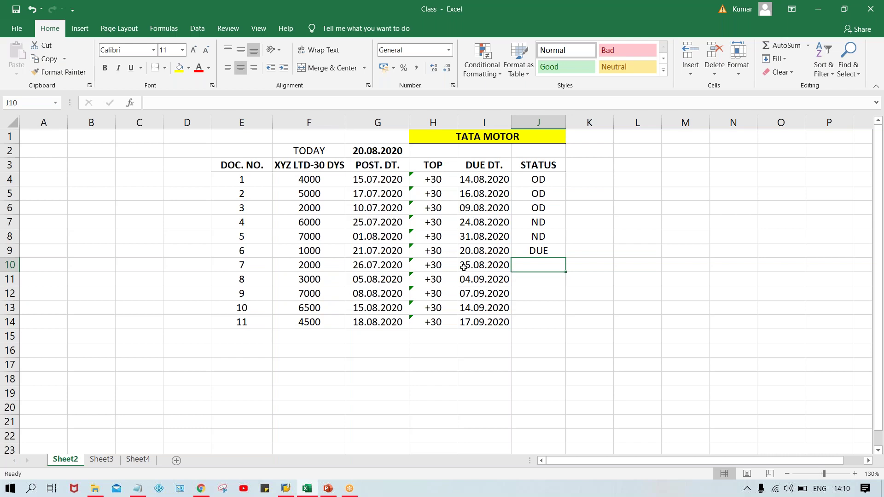
text(ND)
key(Return)
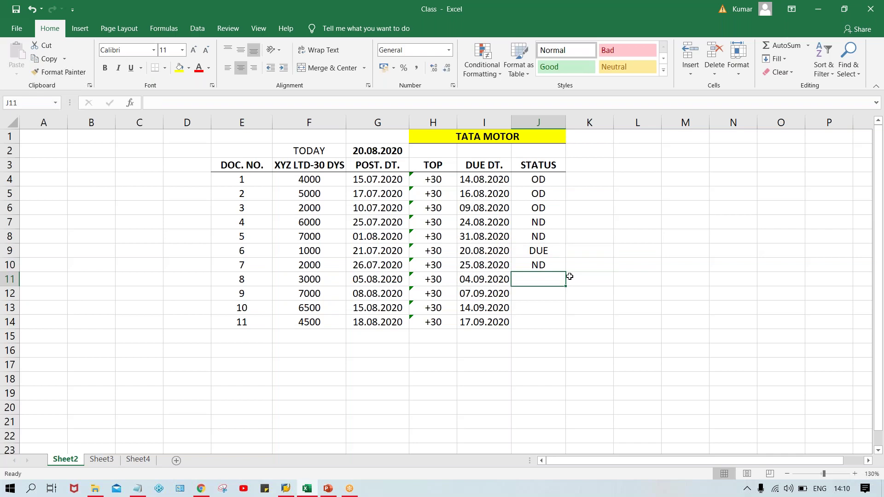
text(N)
key(BackSpace)
text(ND)
key(Return)
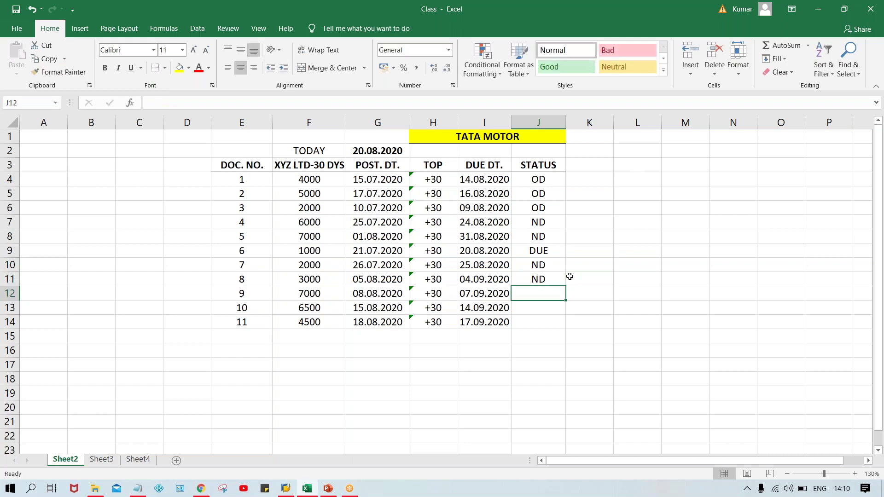
Step: Fill in the status ND for documents 9, 10 and 11 in J12 to J14
text(N)
key(Return)
text(N)
key(Return)
text(N)
key(Return)
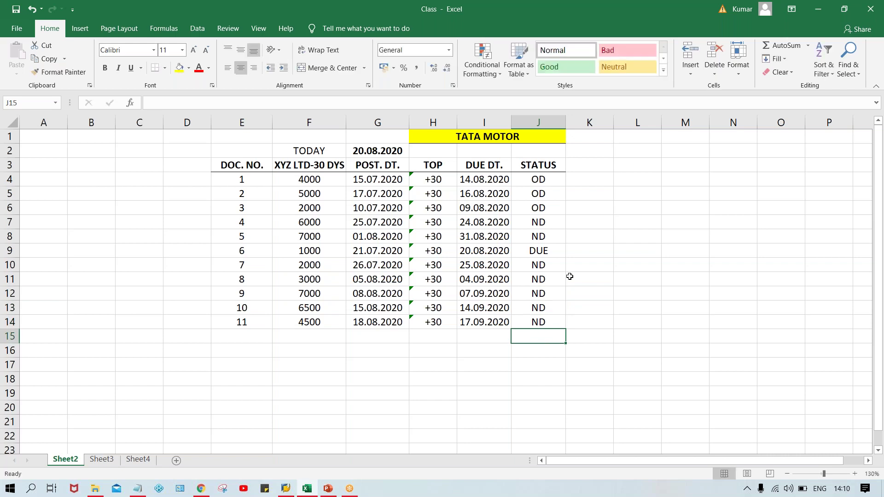
Step: Review the completed document table from E4 to J14, looking at the OD and DUE entries in the status column
click(477, 269)
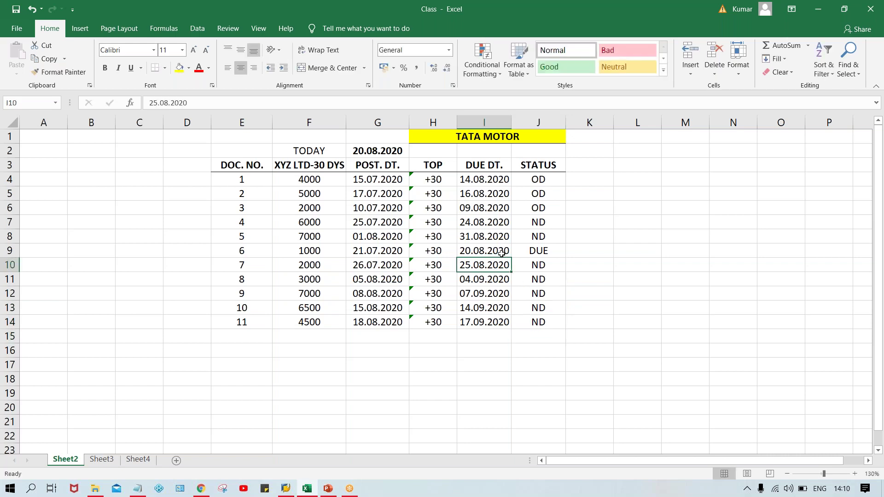
click(530, 252)
click(541, 196)
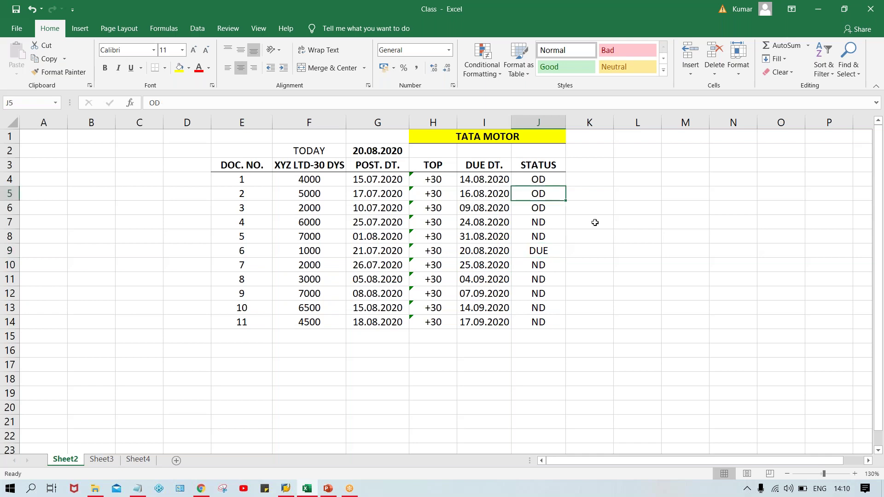
click(598, 224)
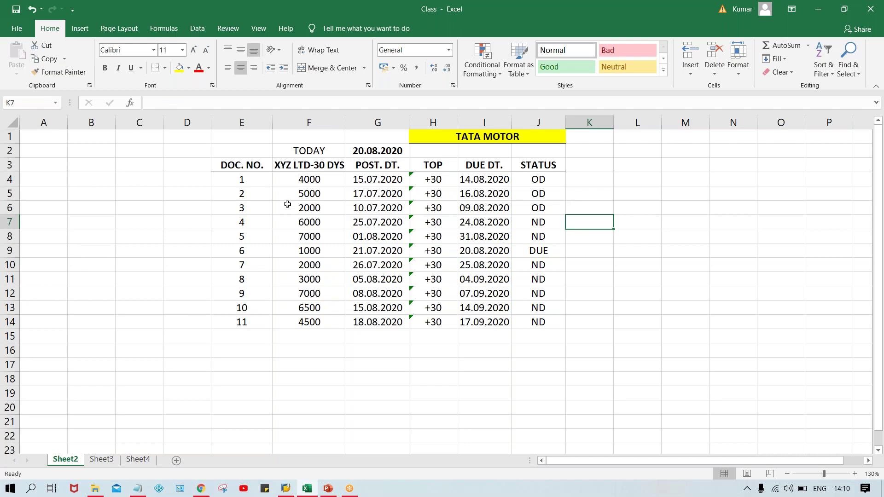
drag(219, 182, 533, 336)
click(692, 322)
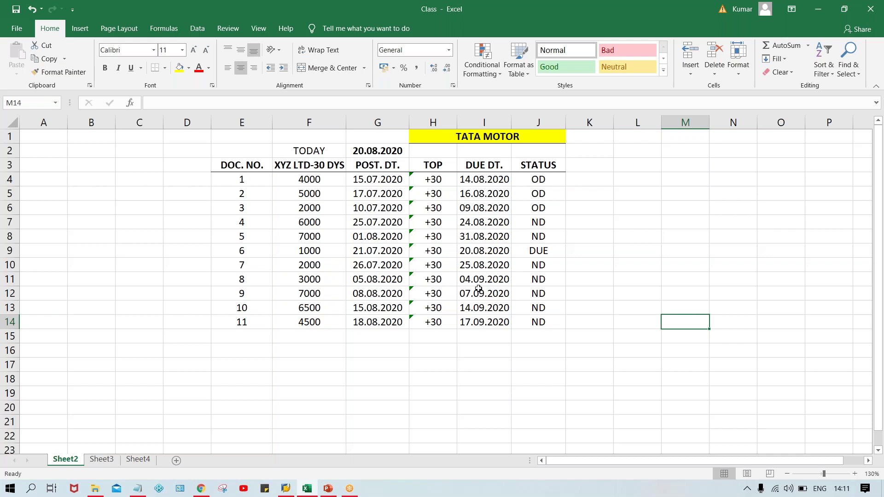
click(548, 250)
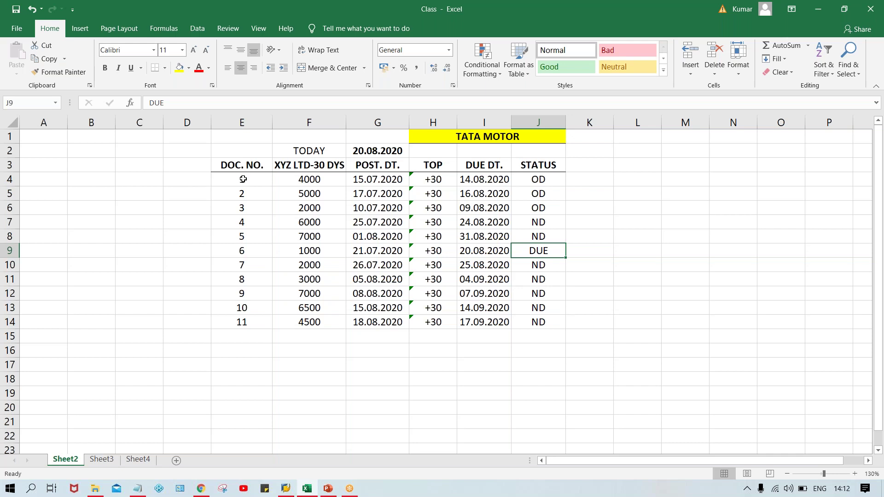
Step: Highlight the rows of the overdue documents 1 to 3 (E4:J6) with a yellow fill
click(241, 180)
drag(288, 189, 549, 214)
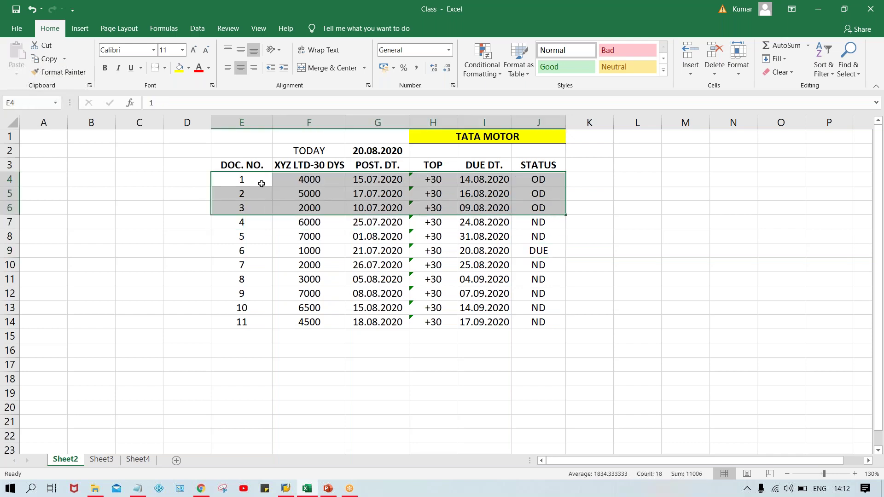
click(180, 67)
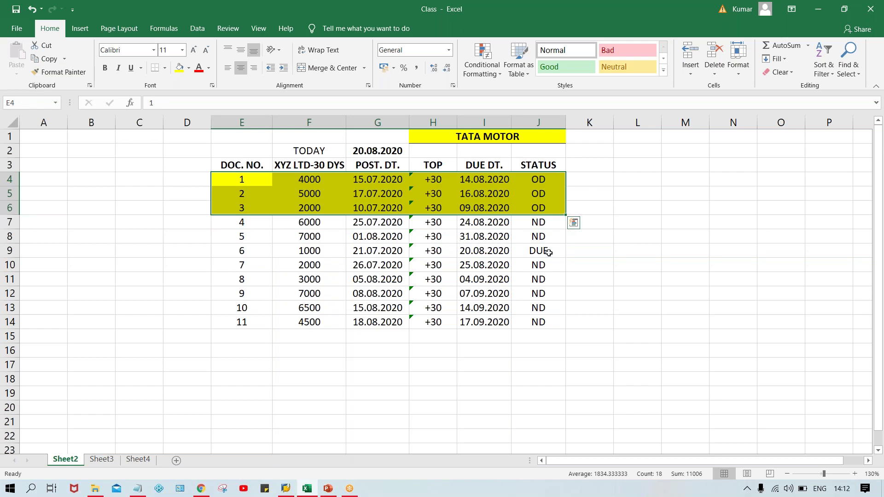
Step: Highlight document 6's row with the DUE status (E9:J9) with a yellow fill
click(513, 253)
drag(513, 252, 244, 252)
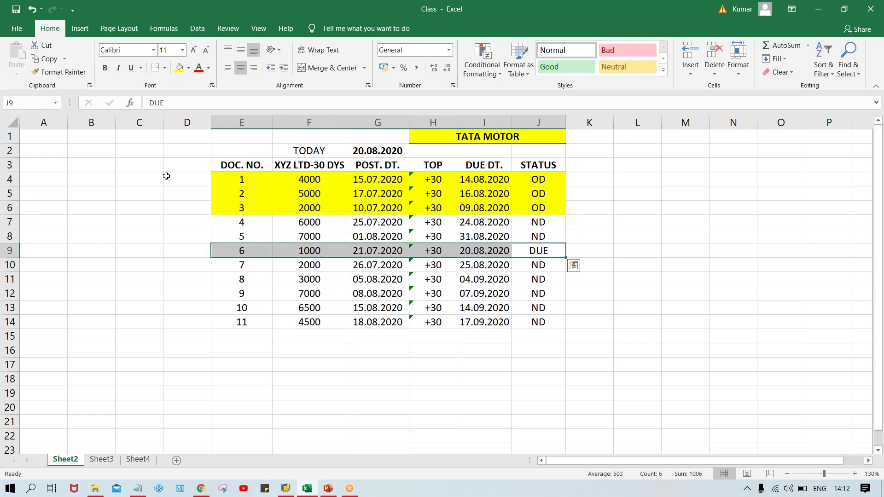
click(177, 69)
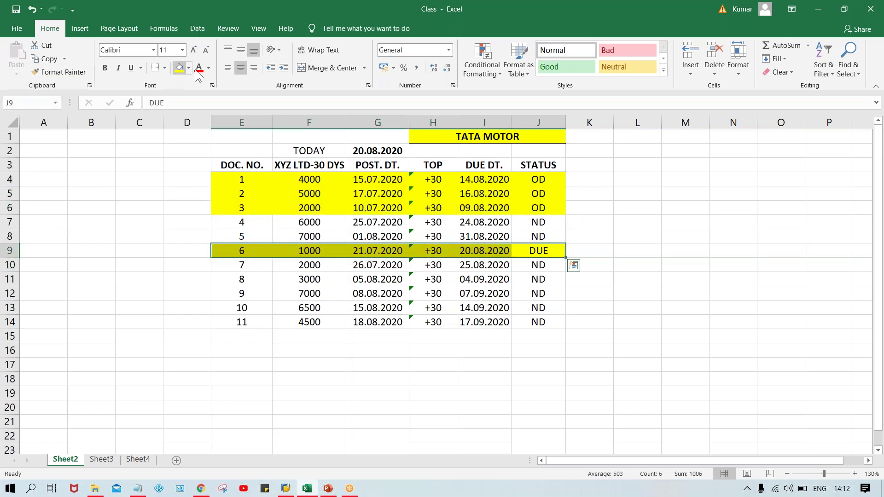
click(651, 232)
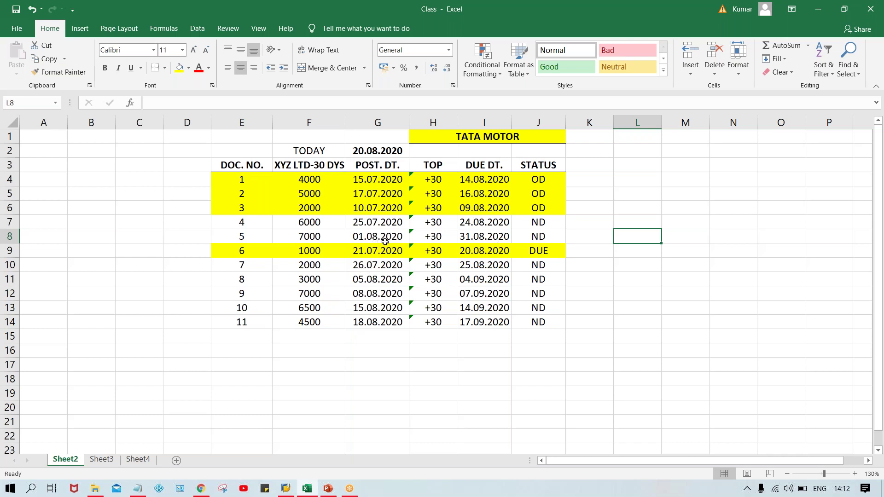
Step: Examine the dates of documents 4 and 5 against the statuses and due dates of the highlighted documents 1, 2, 3 and 6
click(471, 240)
click(371, 230)
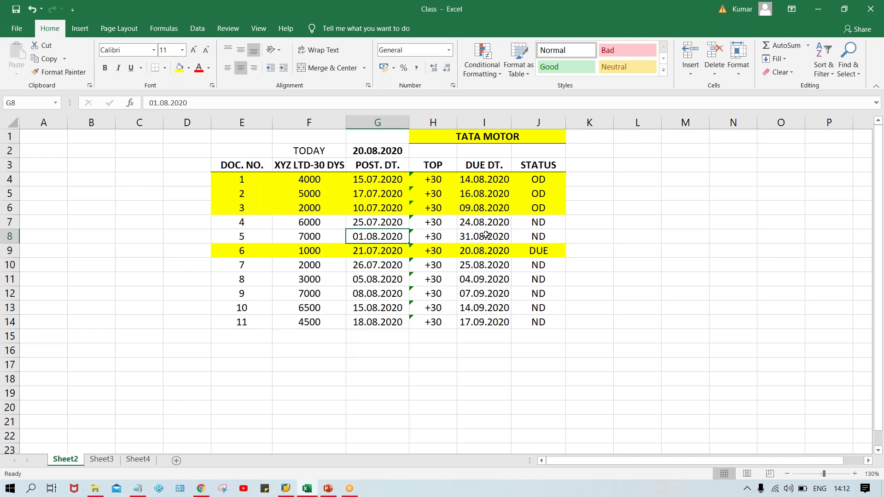
click(483, 225)
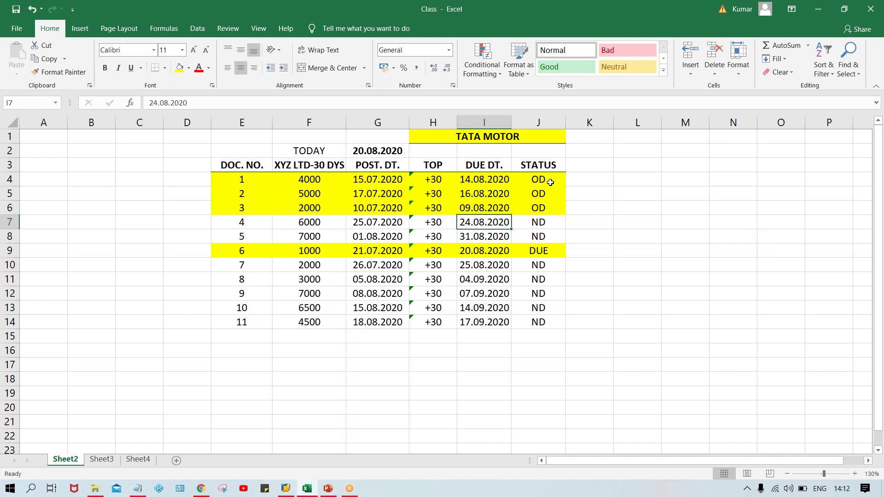
click(548, 181)
click(544, 193)
click(542, 208)
click(536, 249)
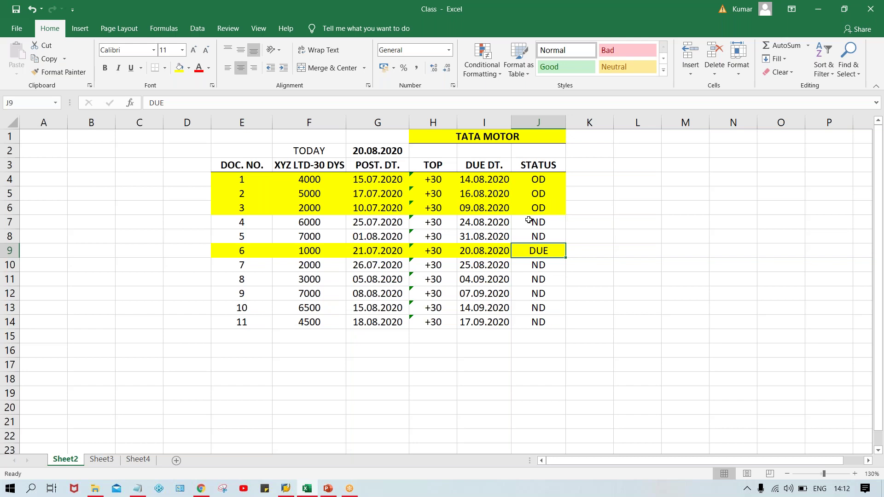
click(501, 194)
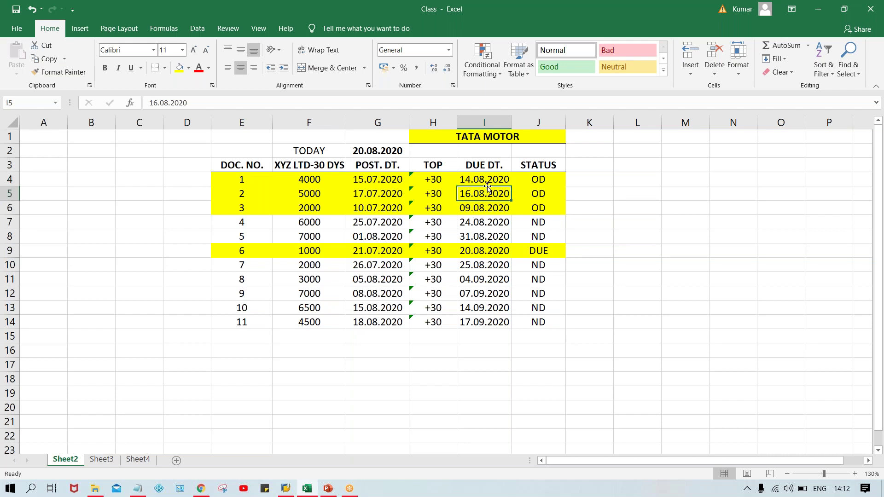
drag(487, 180, 490, 209)
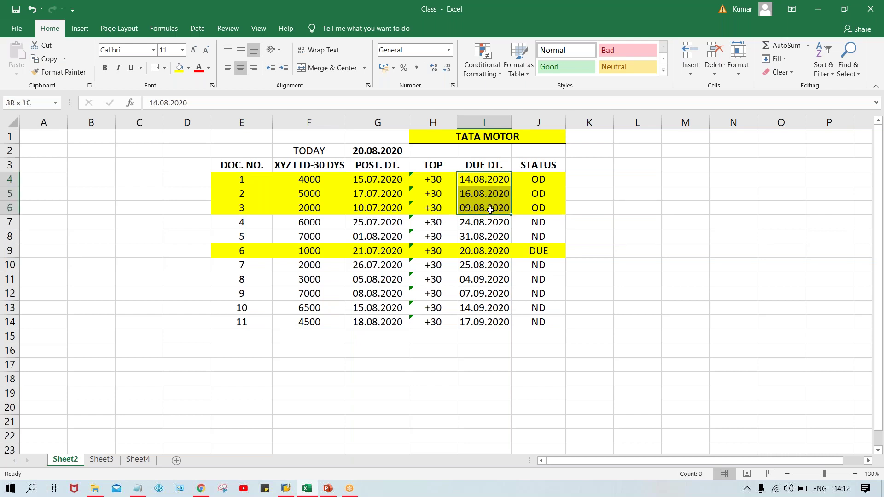
click(487, 254)
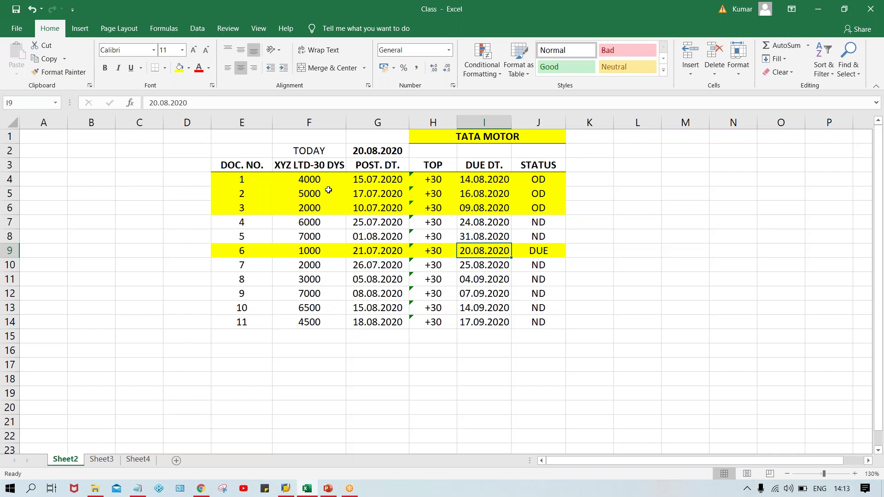
Step: Go through the due dates of documents 1 to 3 and compare the OD and ND entries in the status column
click(472, 181)
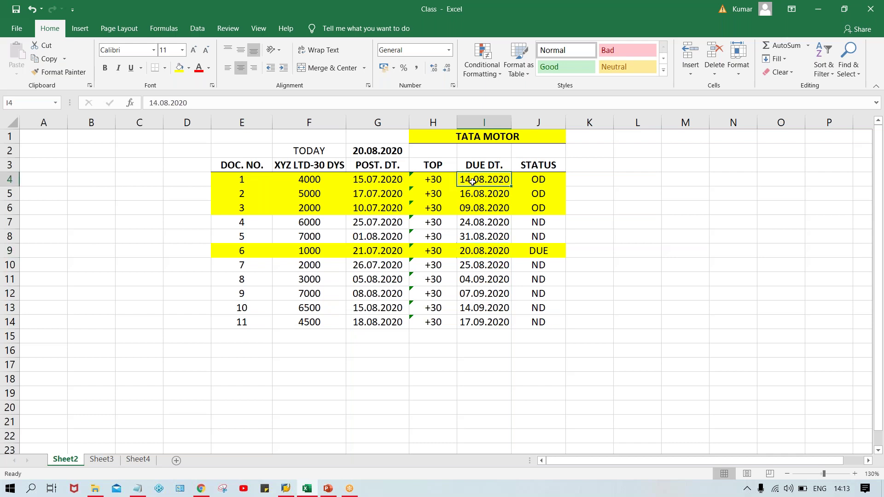
click(474, 193)
click(476, 213)
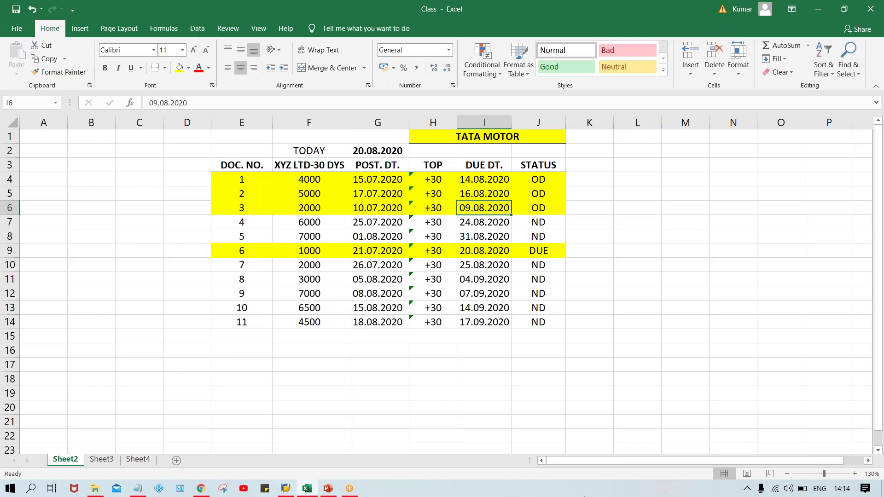
click(538, 193)
click(463, 193)
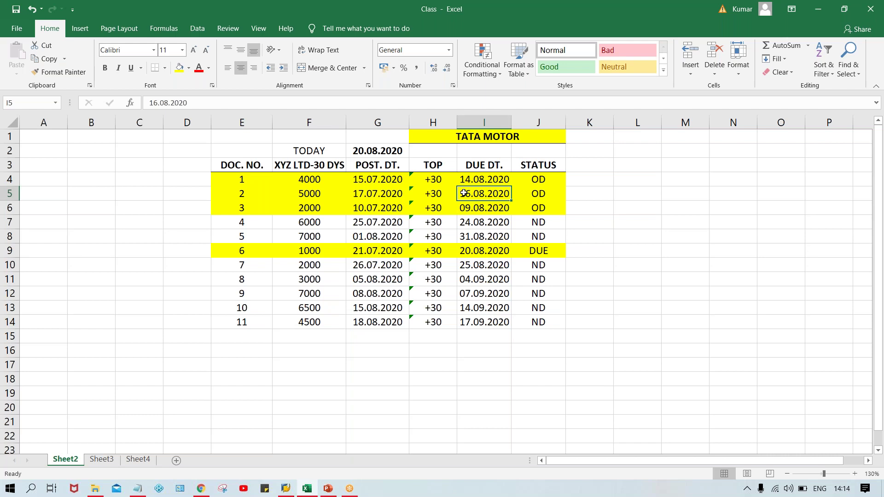
click(533, 180)
click(539, 195)
click(542, 223)
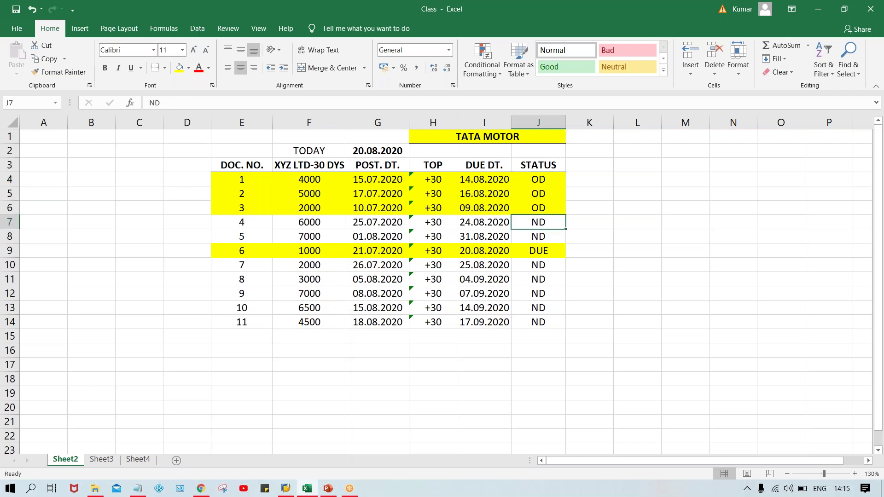
click(538, 280)
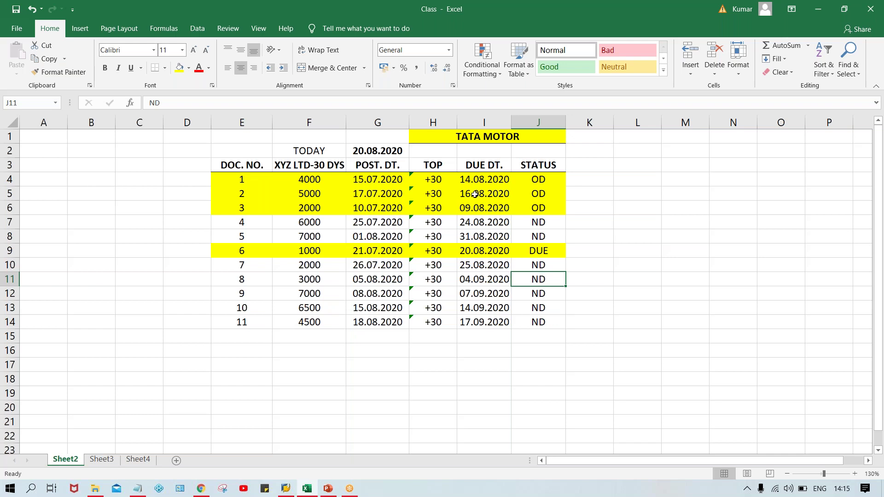
Step: Merge and center H2:J2 below the TATA MOTOR heading and enter "AUTOMATIC PYT PROG." in it
drag(438, 155, 552, 155)
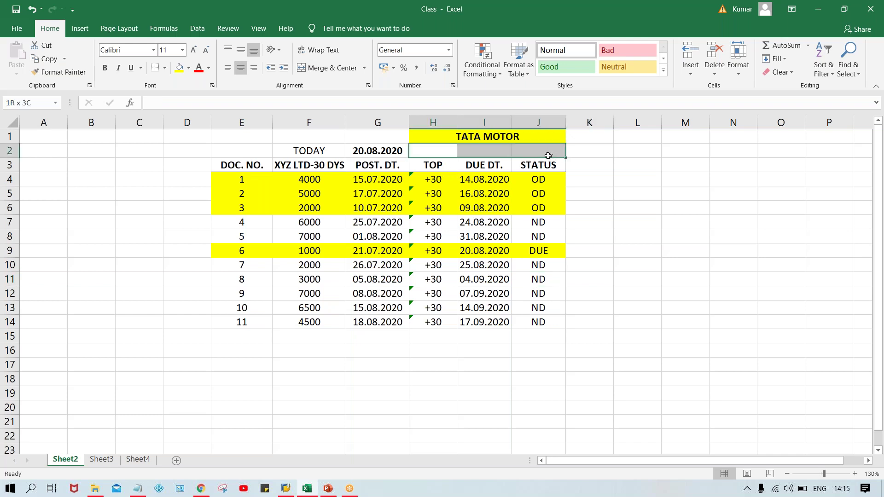
click(328, 68)
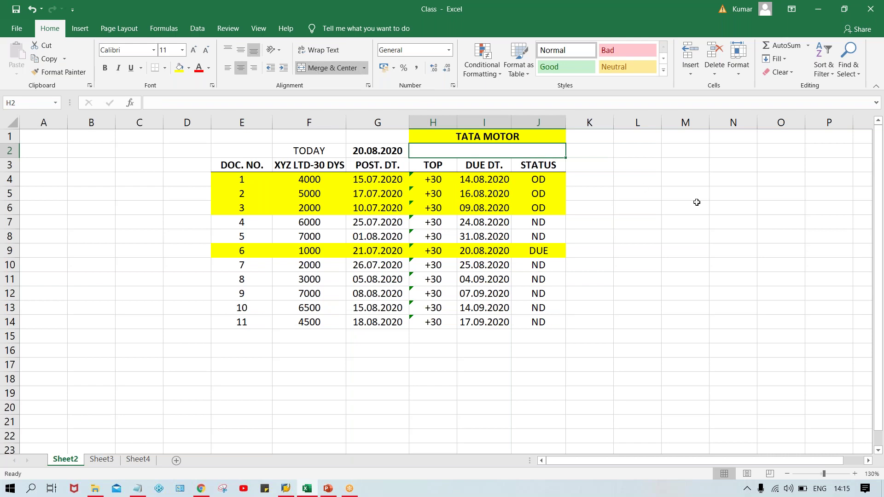
text(AU)
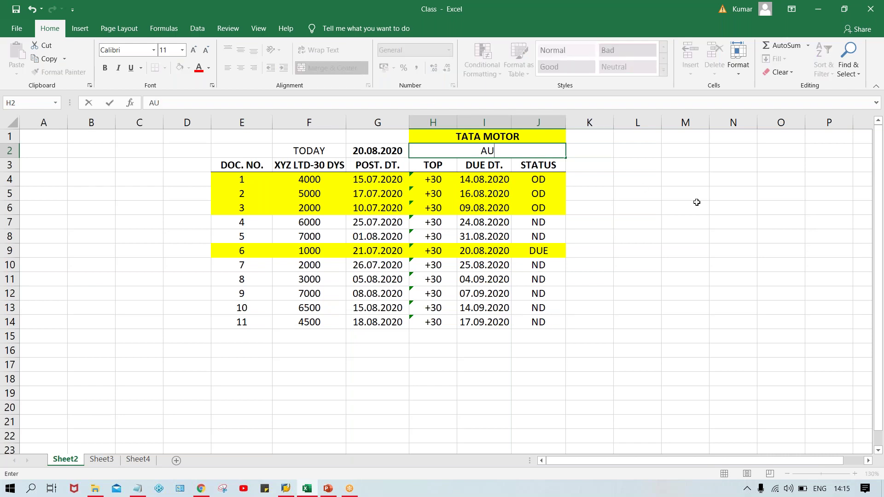
text(TOMATIC)
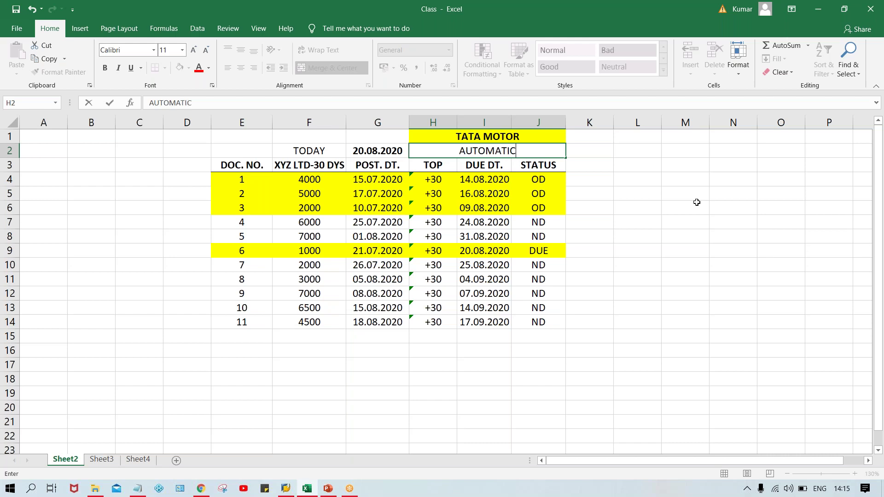
text( PYT)
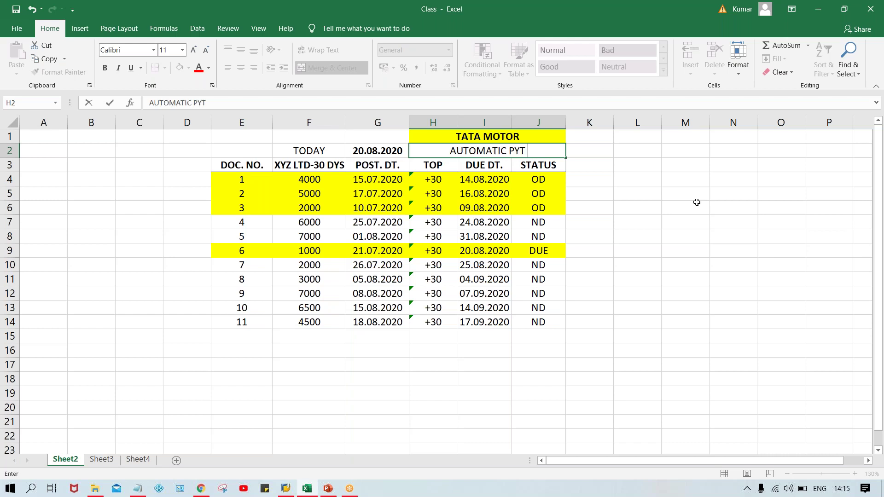
text( PROG.)
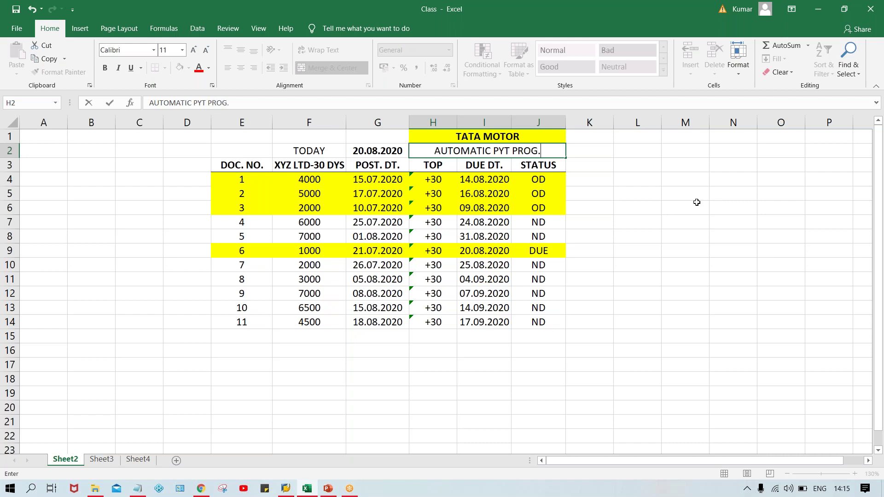
key(Return)
Step: Make the H2 heading bold and correct its text to "AUTOMATIC PYT. PROG."
click(533, 151)
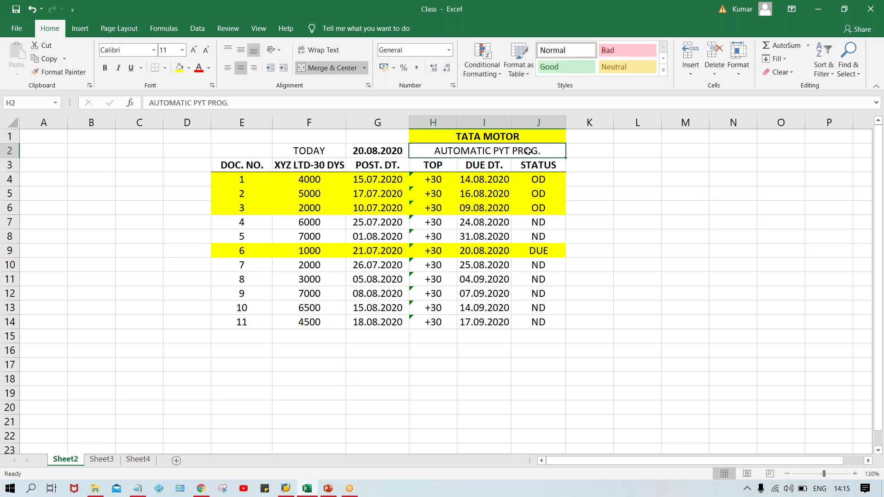
key(ctrl+b)
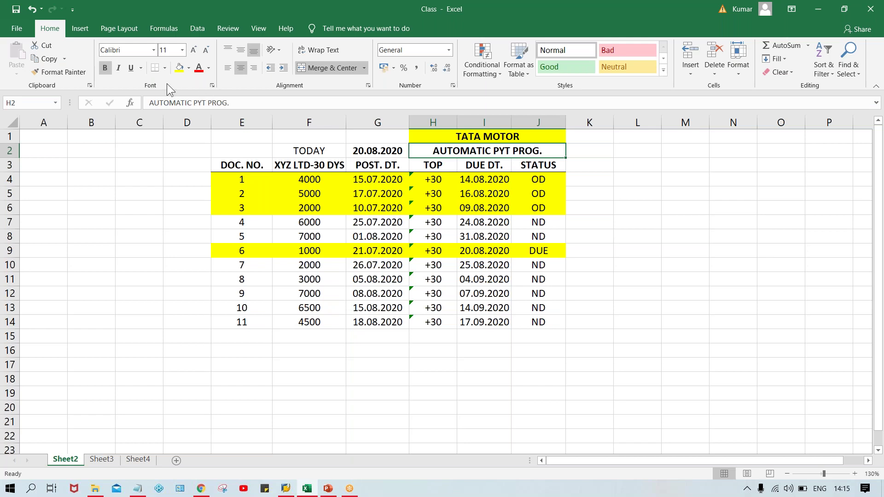
double_click(512, 152)
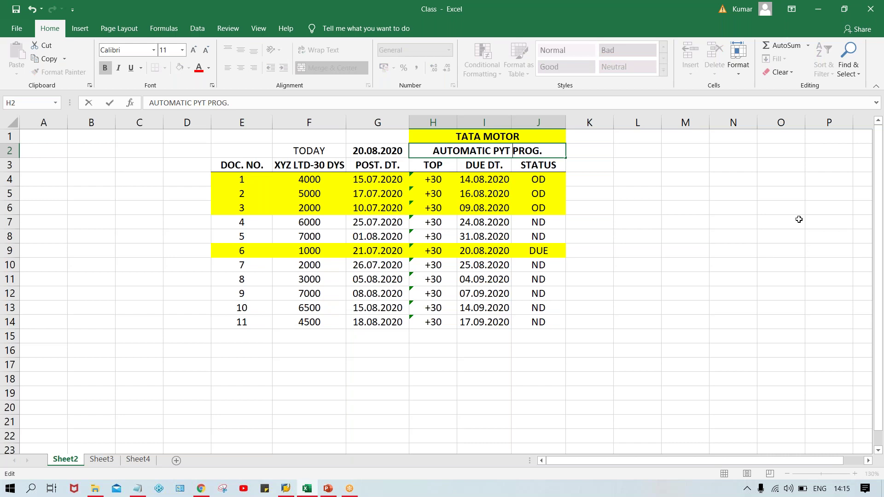
key(BackSpace)
text(.)
key(Return)
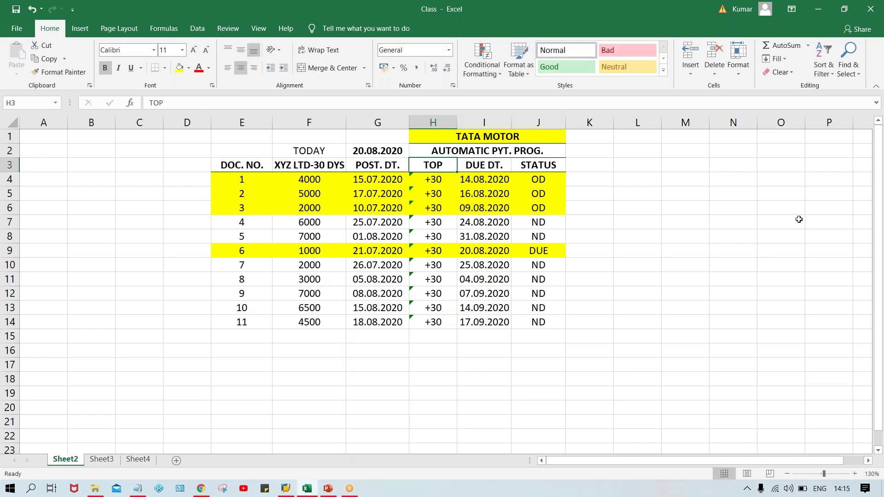
Step: Enter the abbreviation "APP" in K2 beside the automatic payment heading and make it bold
click(477, 149)
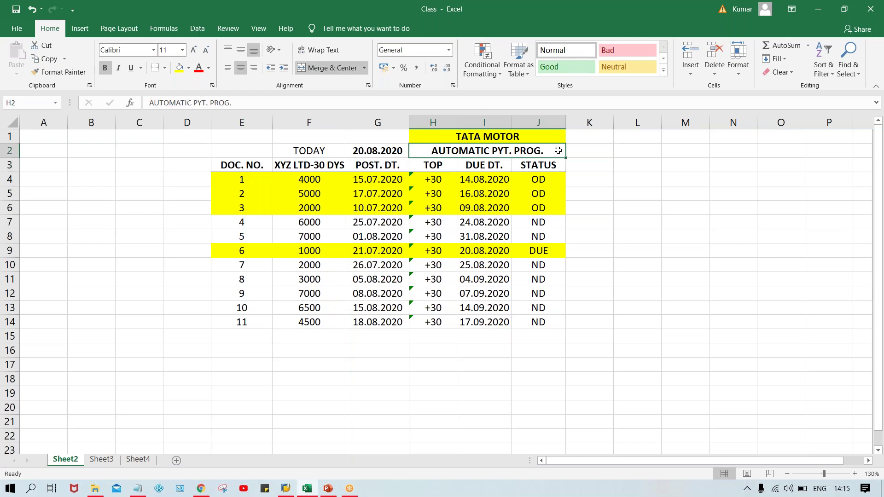
click(591, 158)
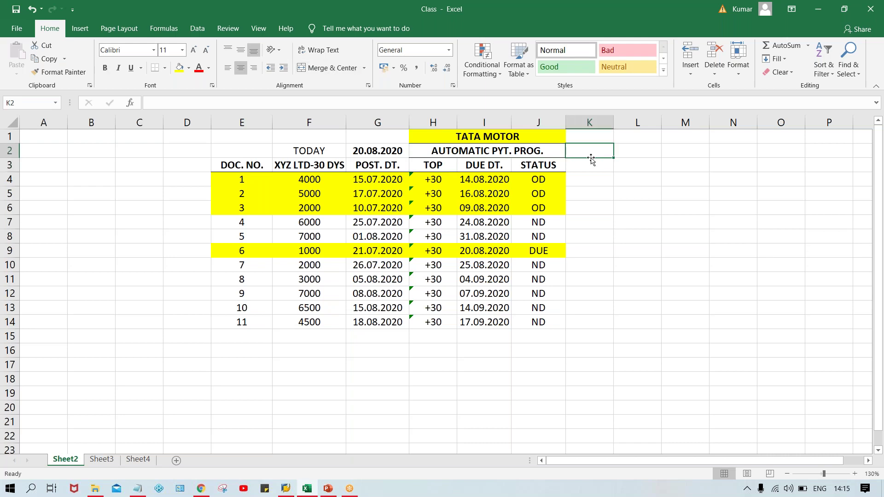
text(APP)
key(Return)
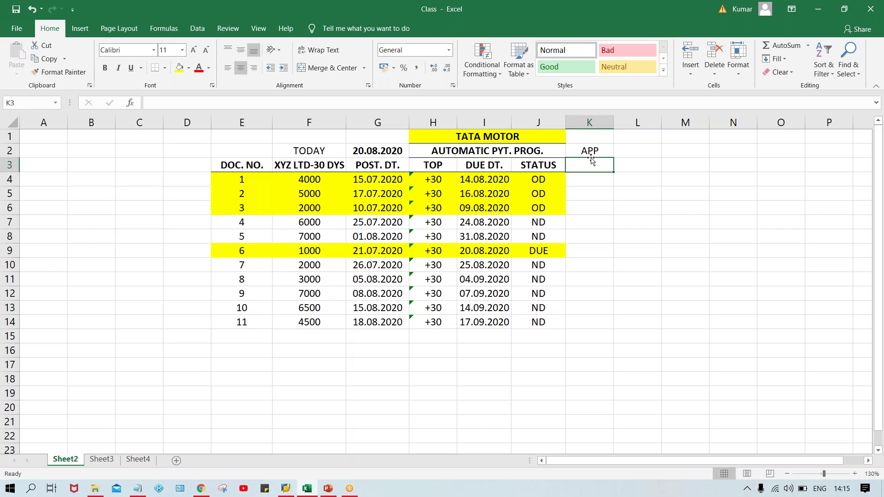
click(590, 151)
key(ctrl+b)
Step: Set the font color of the automatic payment heading and its APP abbreviation (H2:K2) to red
drag(529, 147, 581, 137)
drag(446, 147, 581, 150)
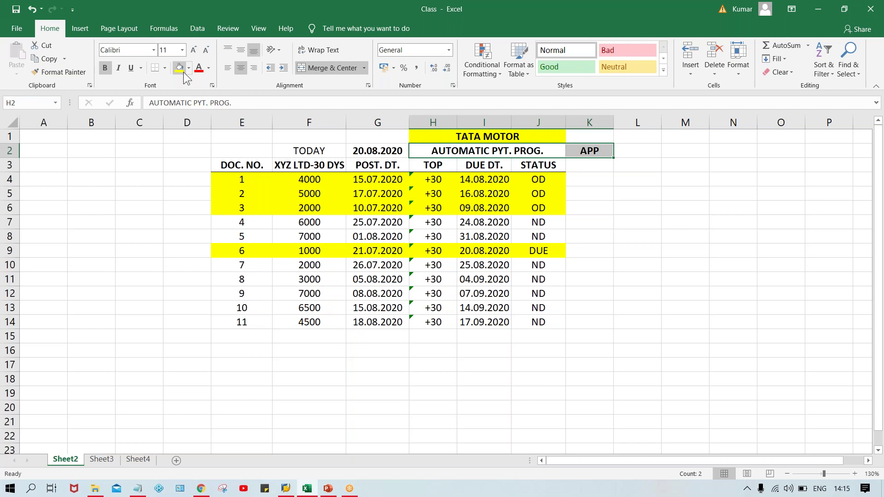
click(199, 68)
click(617, 217)
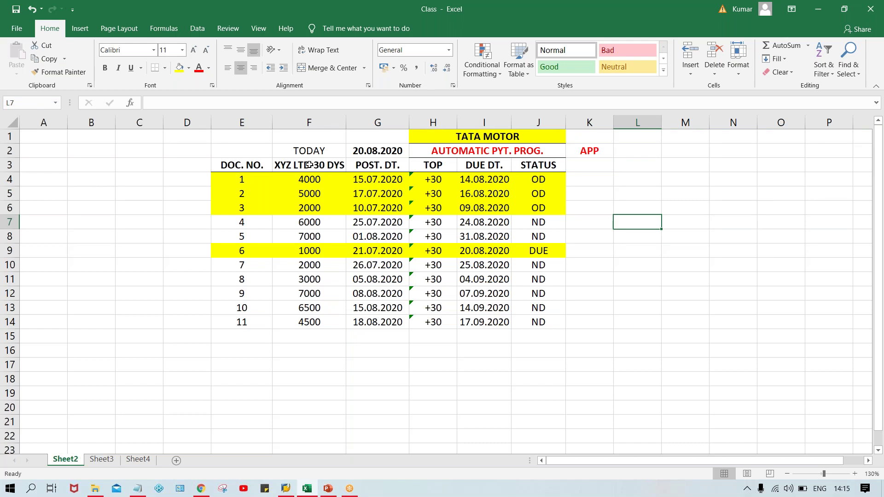
Step: Go through the status column of documents 1 to 11 and document 6's entry in relation to the APP label
drag(536, 181, 546, 321)
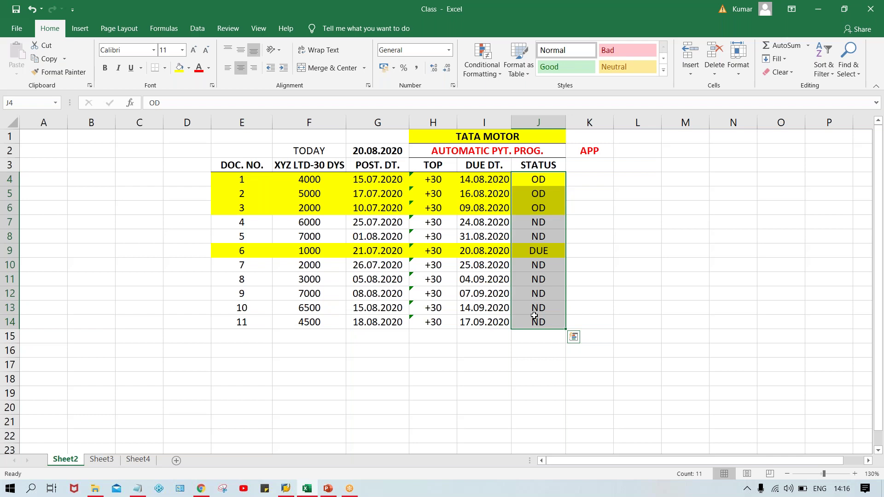
click(532, 185)
click(535, 198)
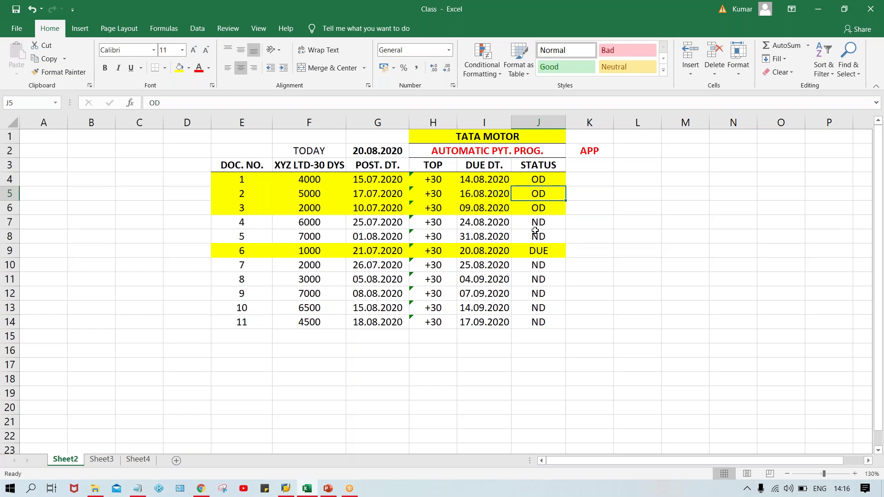
click(535, 252)
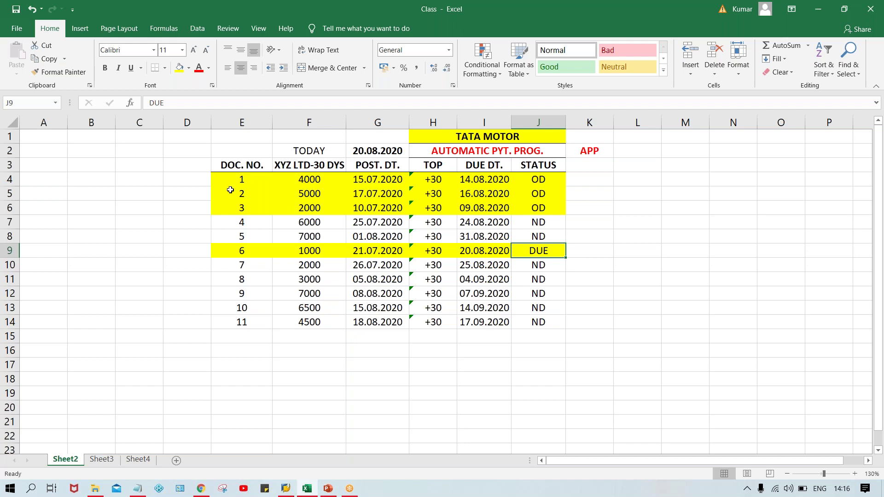
click(230, 256)
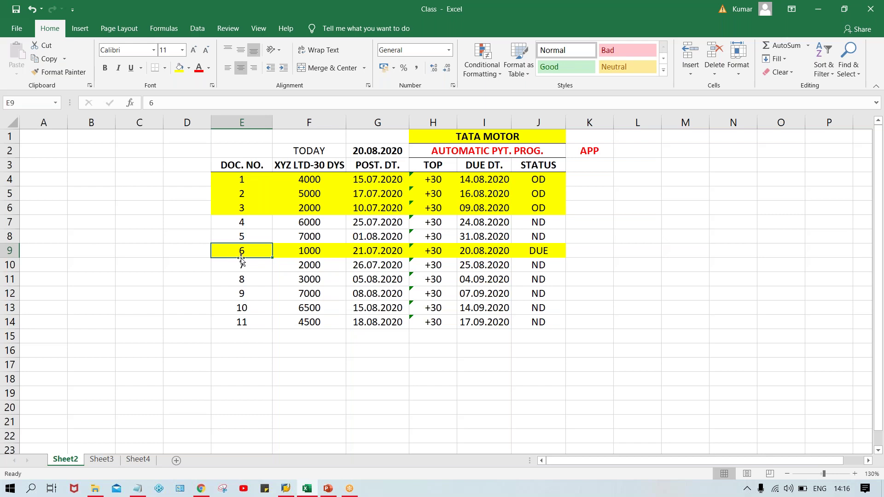
click(595, 150)
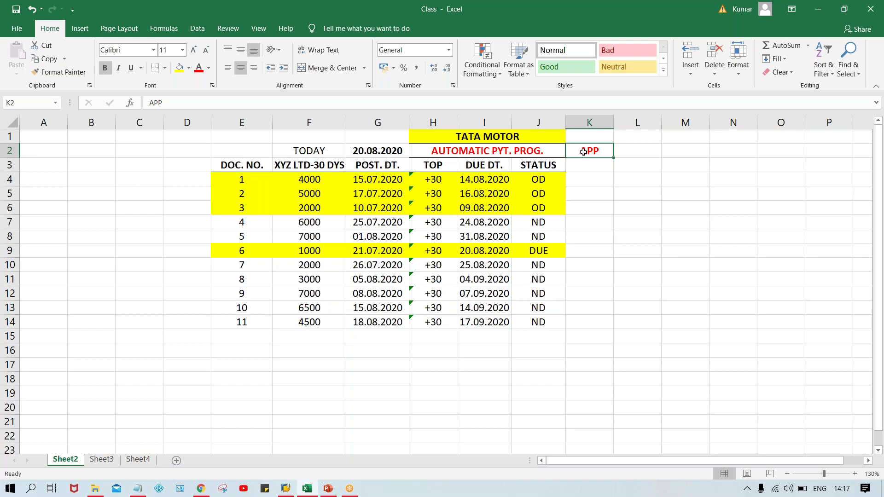
click(584, 195)
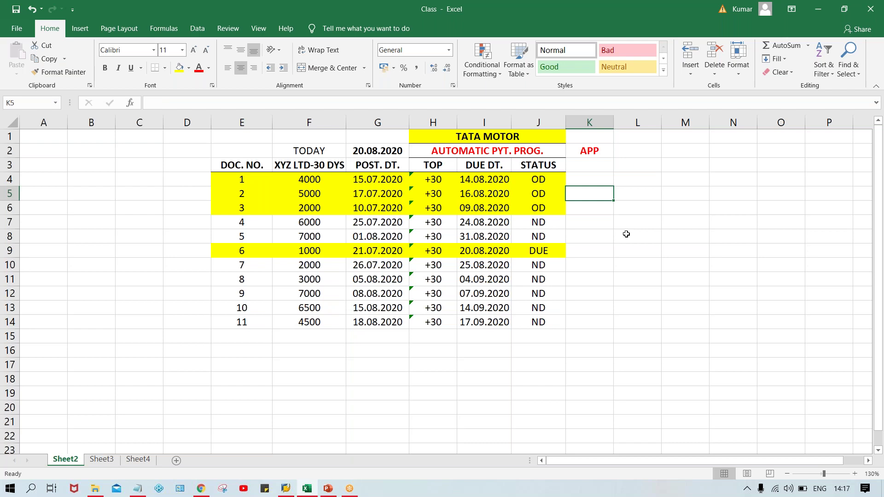
click(592, 150)
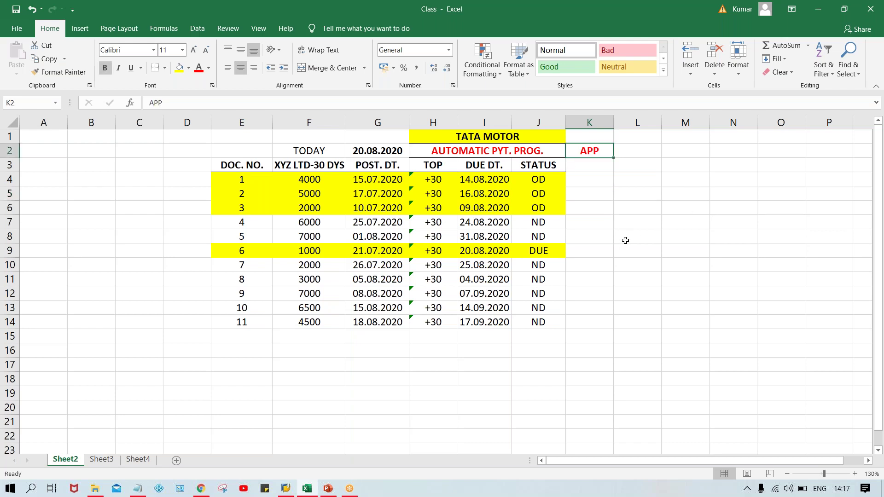
Step: Compare the OD statuses of documents 1 to 3 with the DUE status of document 6
click(538, 179)
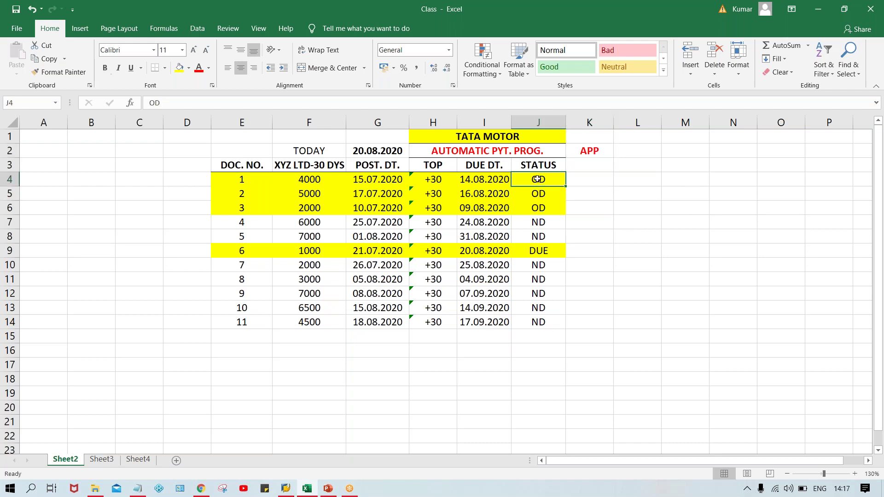
click(538, 194)
click(550, 210)
click(545, 185)
click(540, 251)
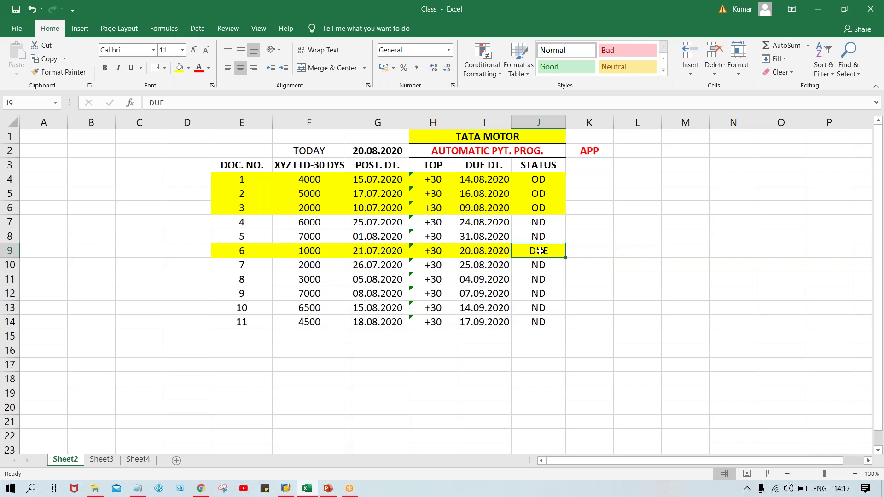
click(547, 191)
click(551, 252)
click(581, 150)
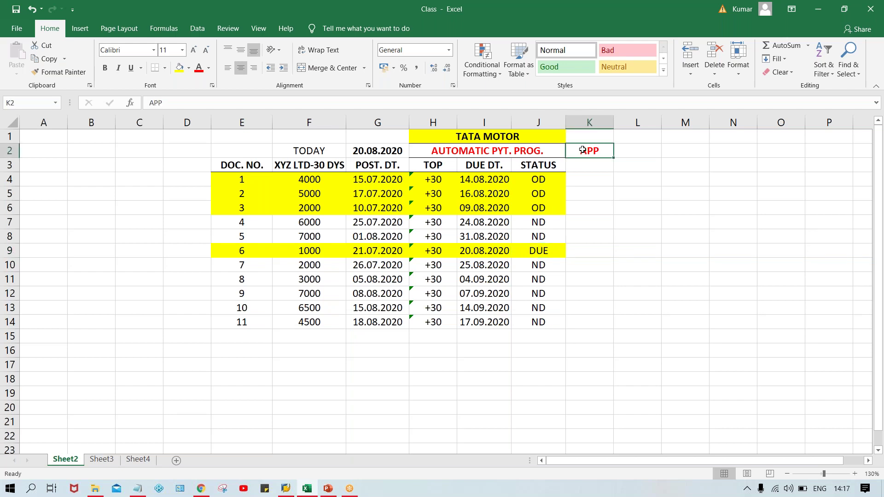
Step: Recheck document 1's due date and the OD statuses of documents 1 to 3, and switch to the Automatic Payment Program slide in PowerPoint
click(483, 180)
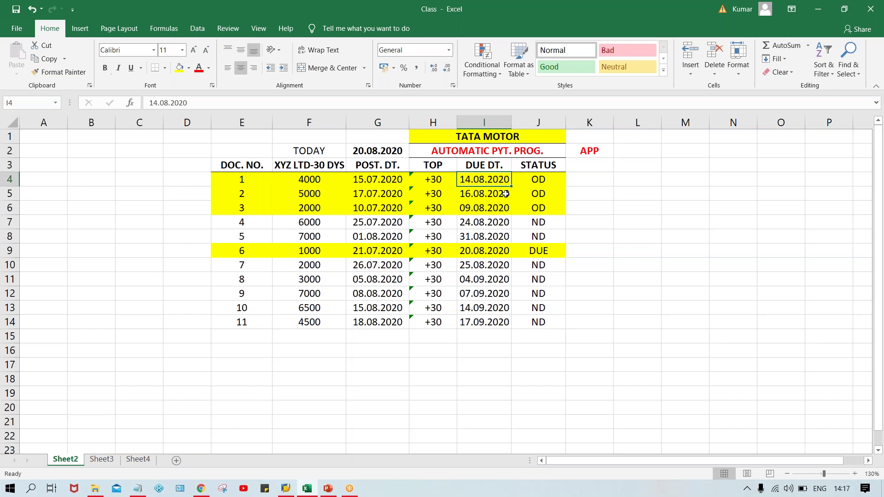
click(546, 192)
click(546, 185)
click(546, 204)
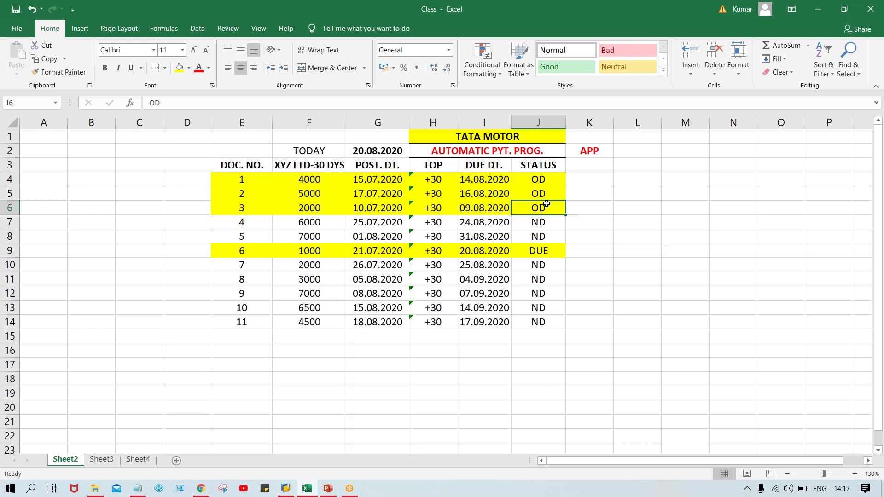
click(593, 146)
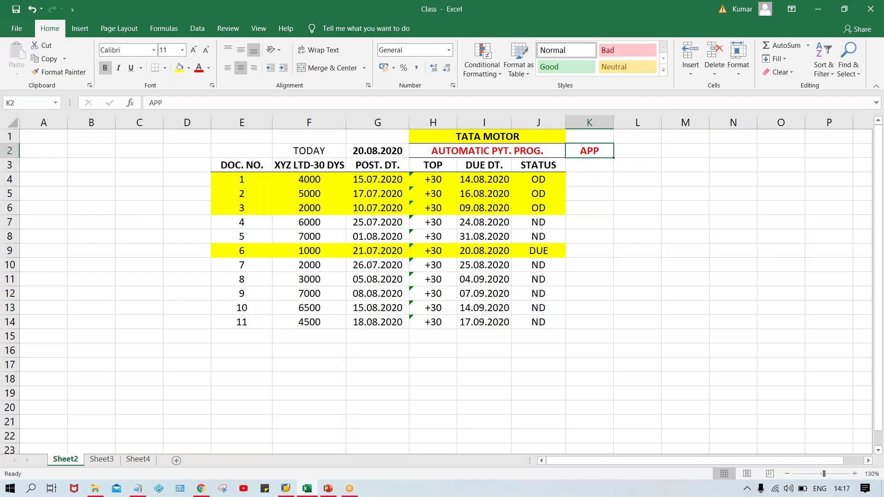
click(322, 490)
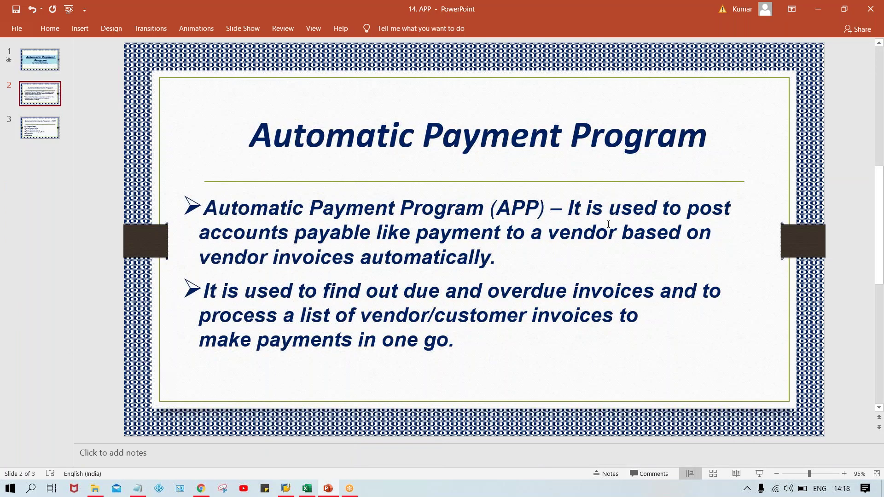
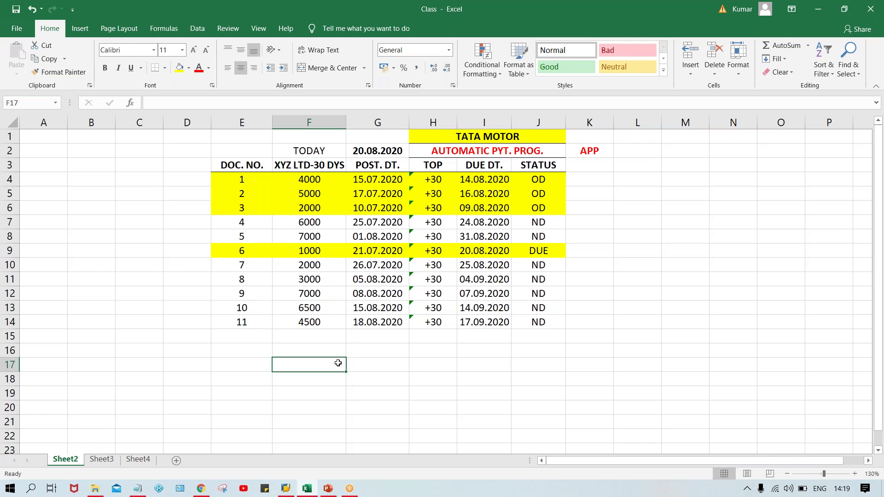
click(535, 179)
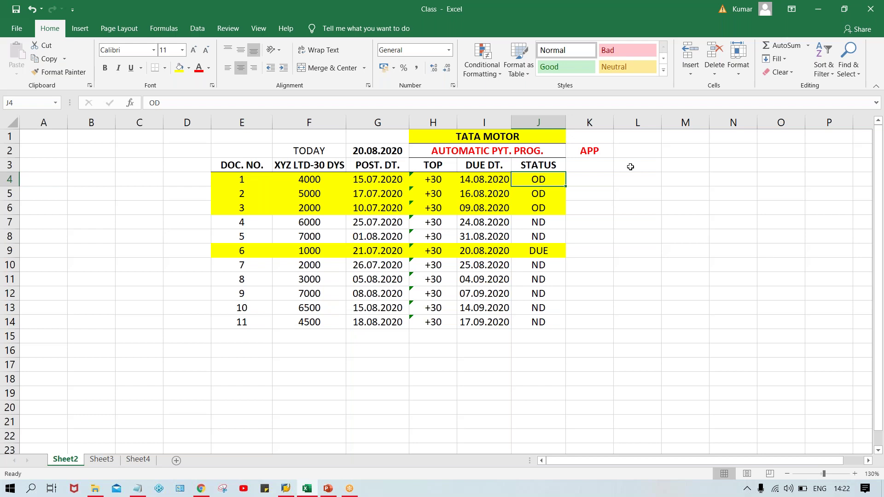
click(606, 182)
click(582, 224)
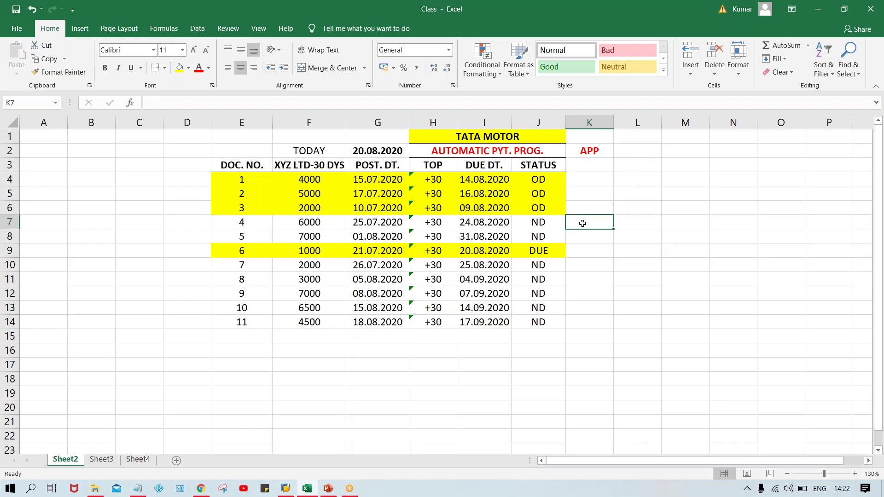
click(595, 241)
click(592, 222)
click(644, 21)
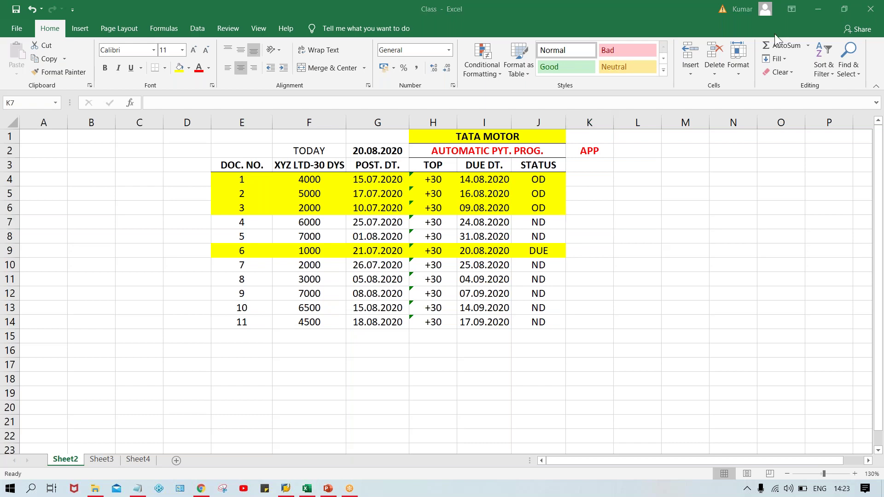